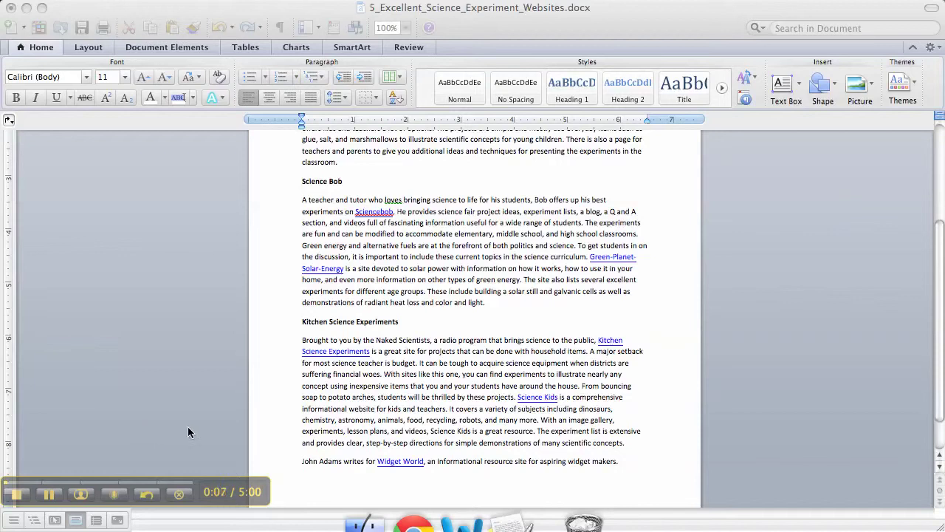
Copy the entire science experiment article from the Word document and paste it into the blank TextEdit document
scroll(268, 418, up, 5)
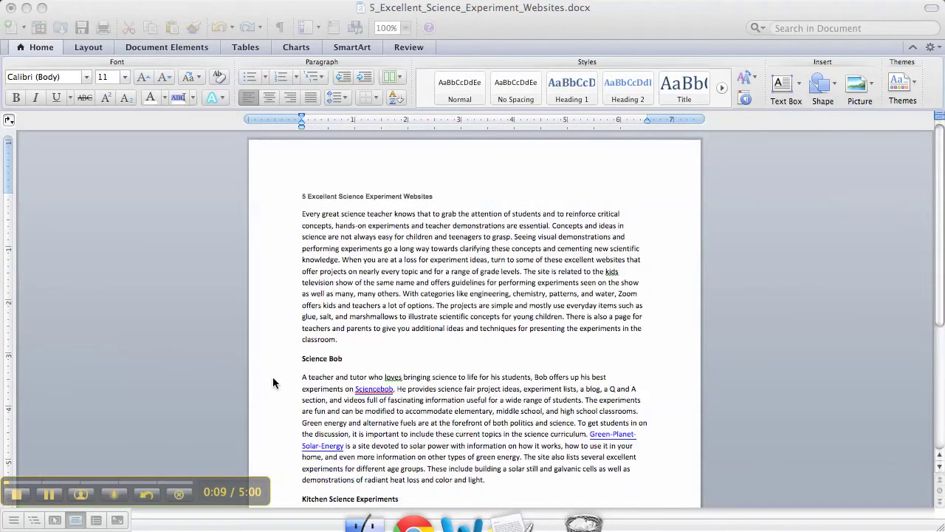
double_click(287, 250)
click(289, 238)
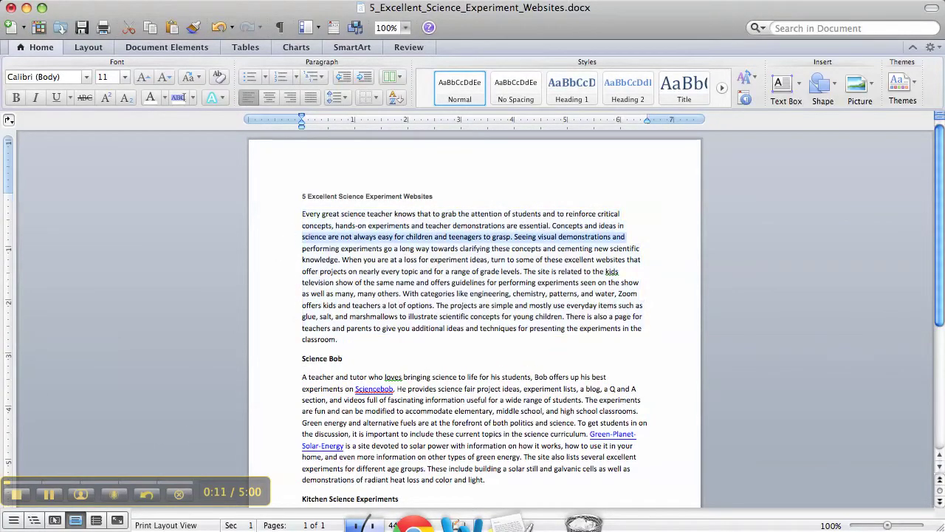
drag(302, 195, 620, 419)
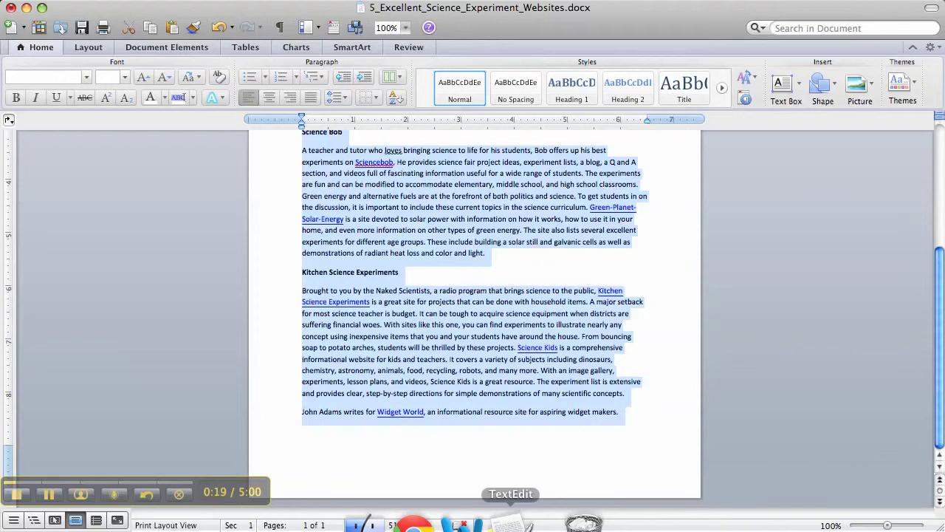
click(507, 521)
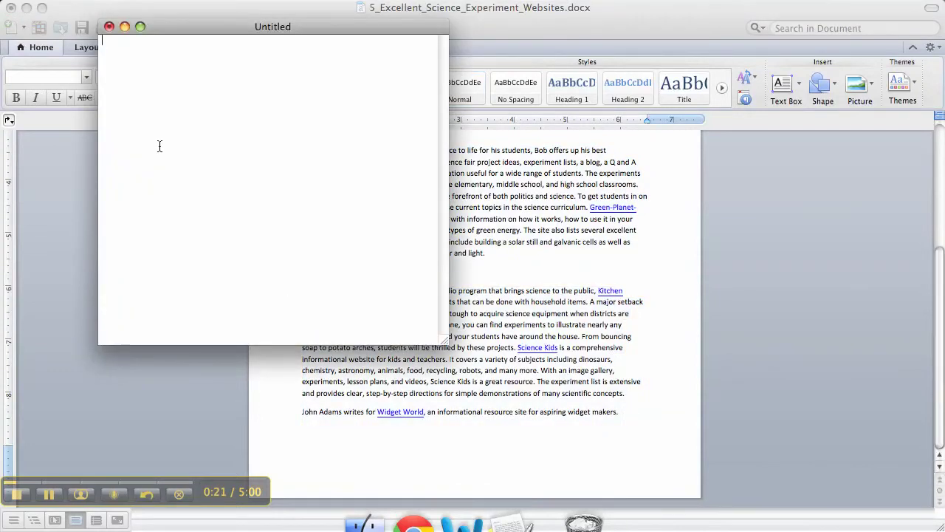
key(super+v)
Insert blank lines after the article title and both above and below the "Science Bob" heading
scroll(235, 132, up, 10)
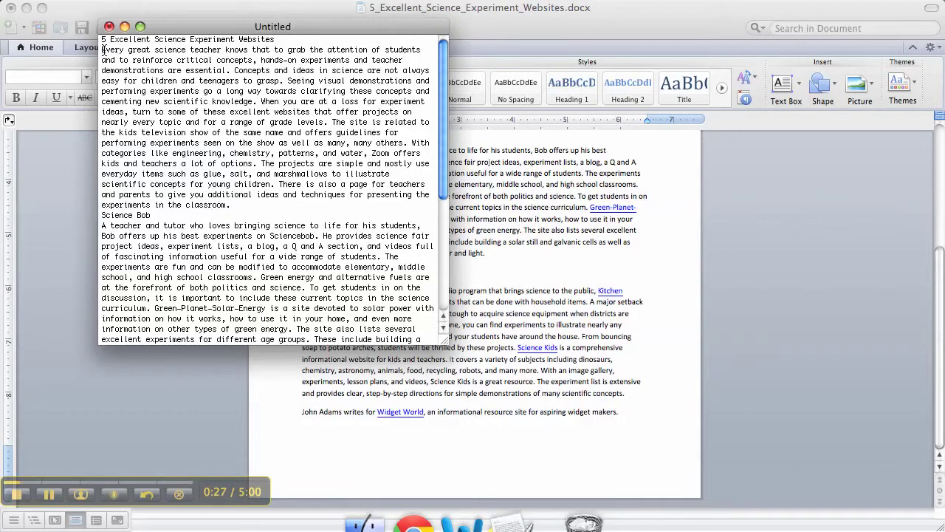
click(102, 49)
key(Return)
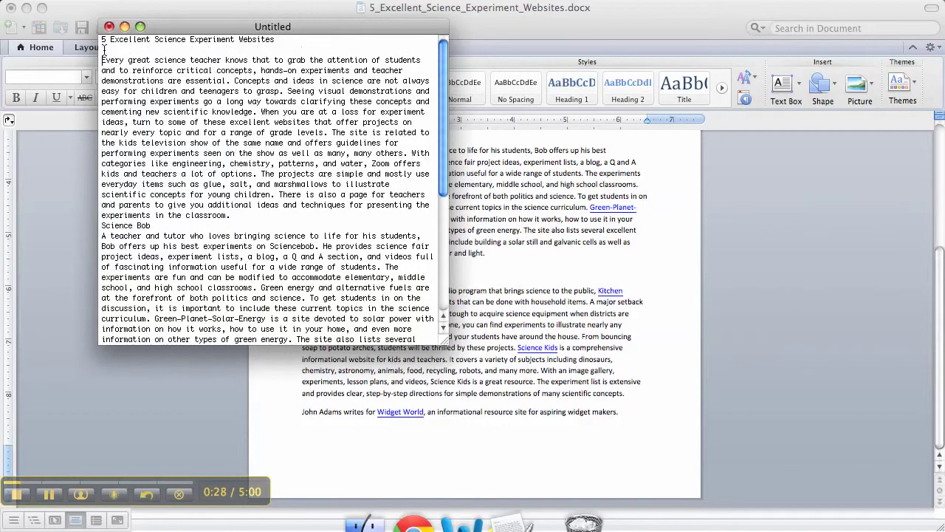
drag(102, 215, 102, 222)
click(102, 223)
key(Return)
key(Return)
Insert blank lines above and below the "Kitchen Science Experiments" heading and before the closing author bio line
scroll(129, 226, down, 6)
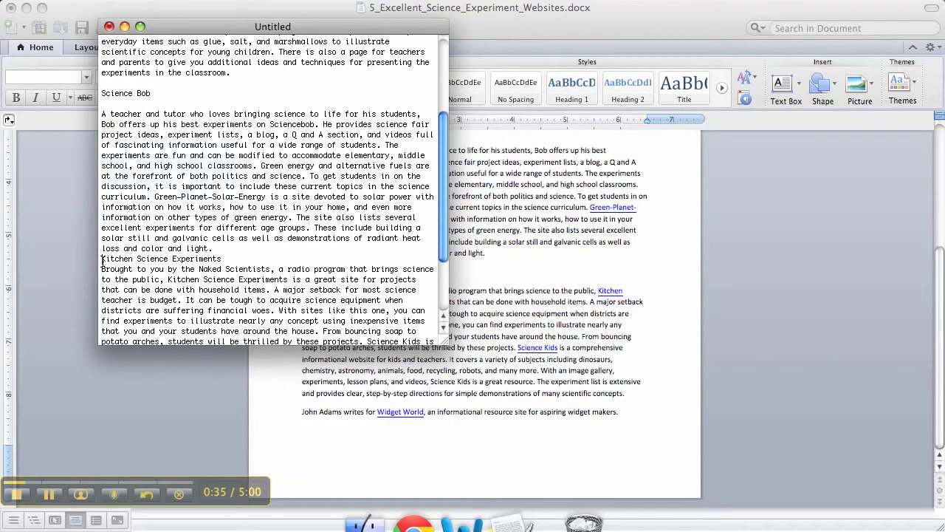
click(102, 260)
key(Return)
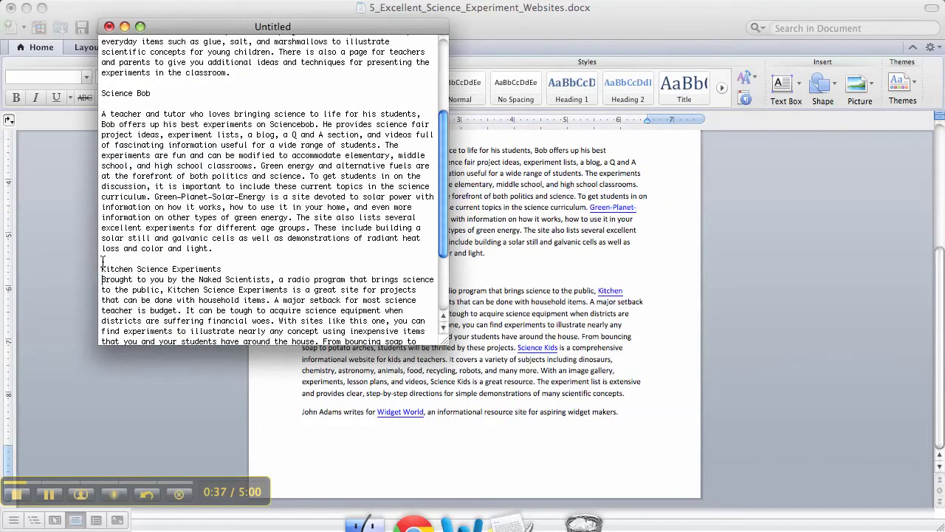
key(Return)
scroll(118, 266, down, 5)
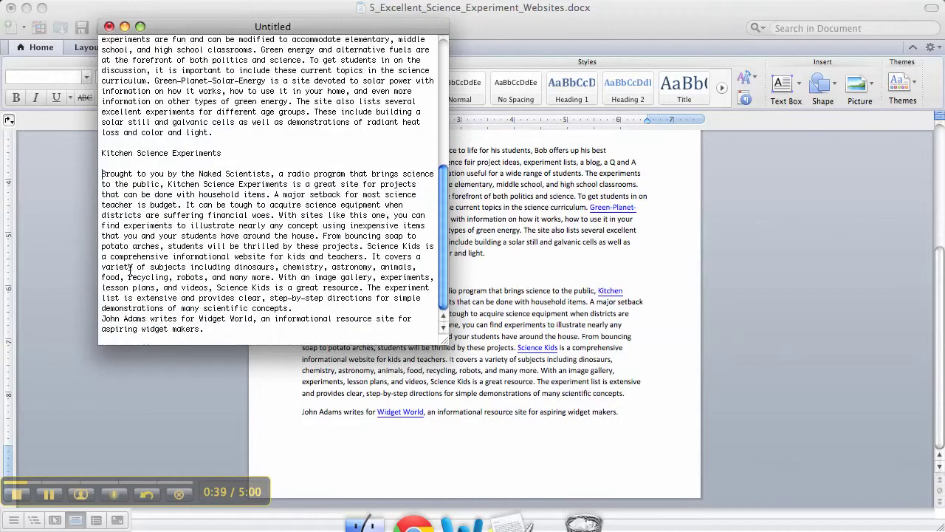
click(102, 319)
key(Return)
Wrap the introductory paragraph and the "Science Bob" heading in <p> and </p> tags
scroll(308, 226, up, 10)
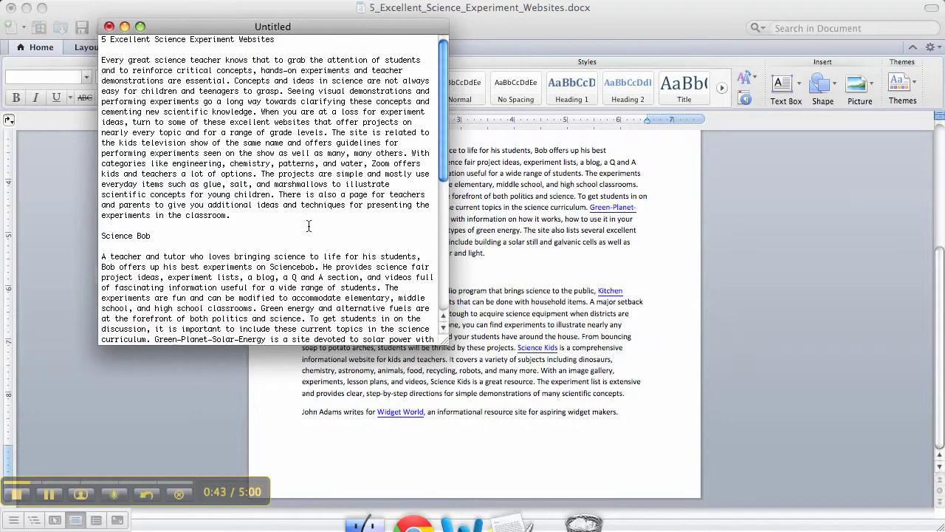
click(102, 60)
text(<p)
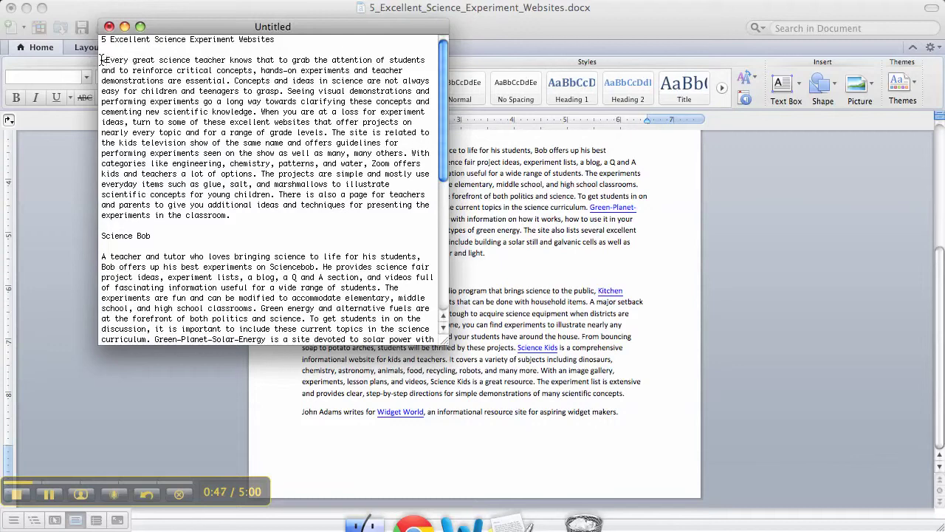
text(>)
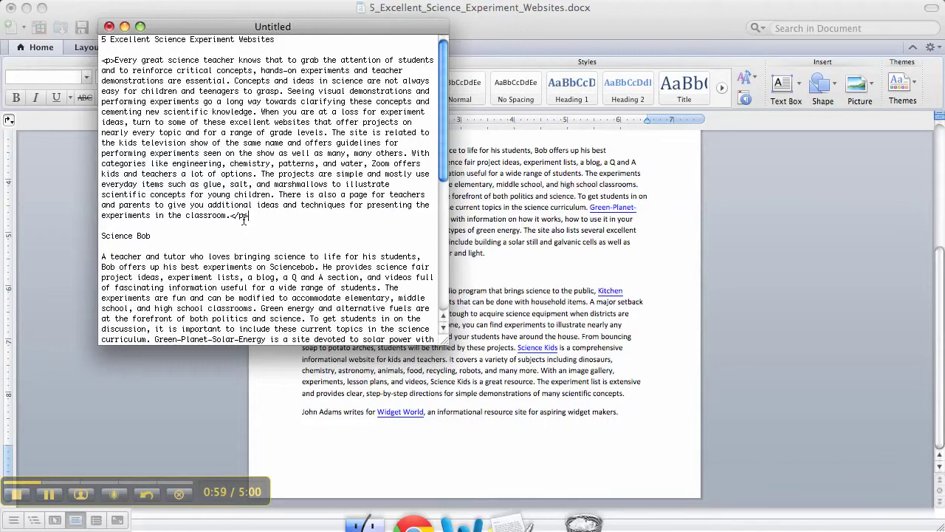
click(102, 236)
text(<p>)
Wrap the body paragraph under "Science Bob" in <p> and </p> tags
click(101, 256)
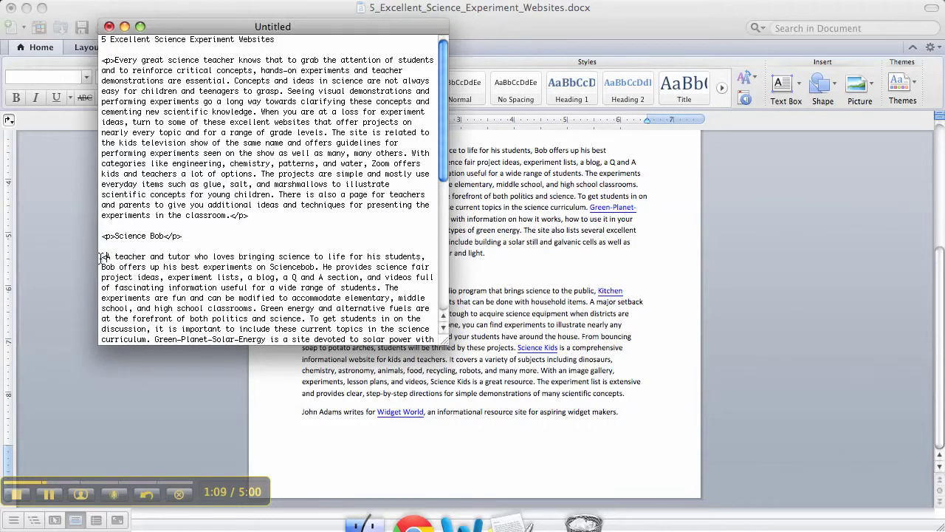
text(<p>)
scroll(182, 274, down, 5)
click(215, 275)
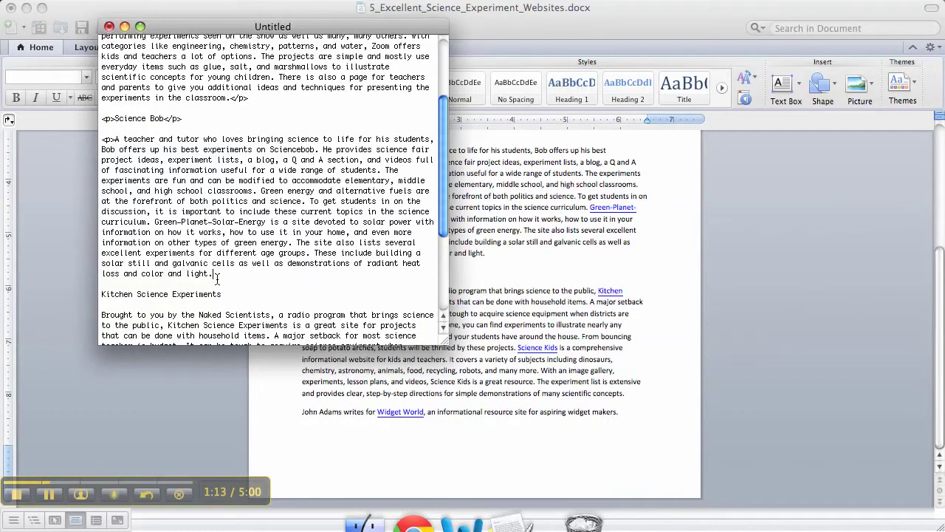
text(</p>)
Wrap the "Kitchen Science Experiments" heading in <p> and </p> tags
click(101, 294)
text(<p>)
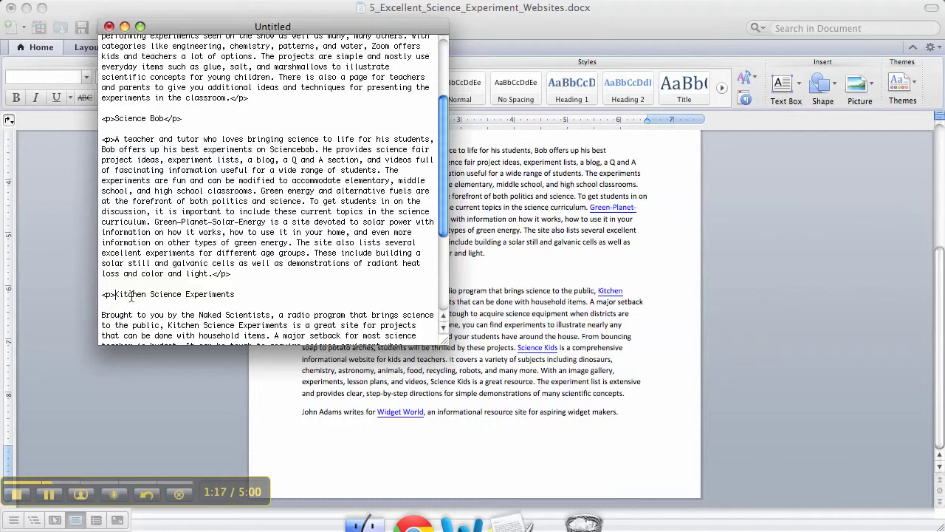
text(</p>)
Wrap the body paragraph under "Kitchen Science Experiments" in <p> and </p> tags
scroll(207, 289, down, 4)
scroll(207, 289, down, 2)
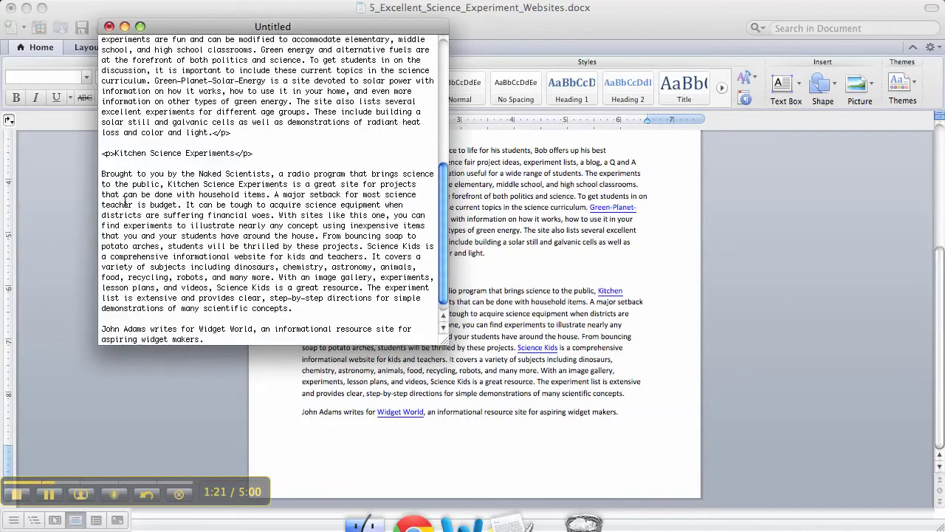
click(102, 173)
text(<p>)
click(311, 309)
text(</p)
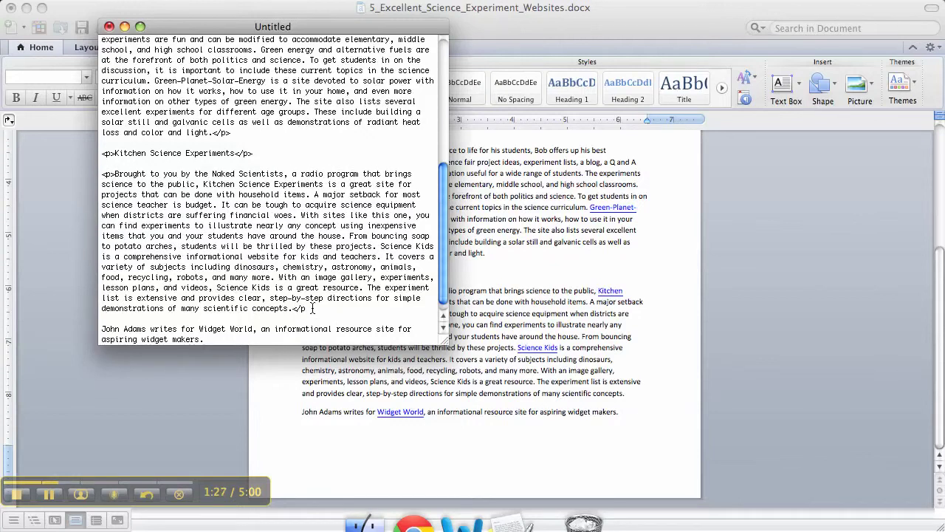
text(>)
Add an opening <p> tag before the author bio line at the end of the article
scroll(222, 310, down, 1)
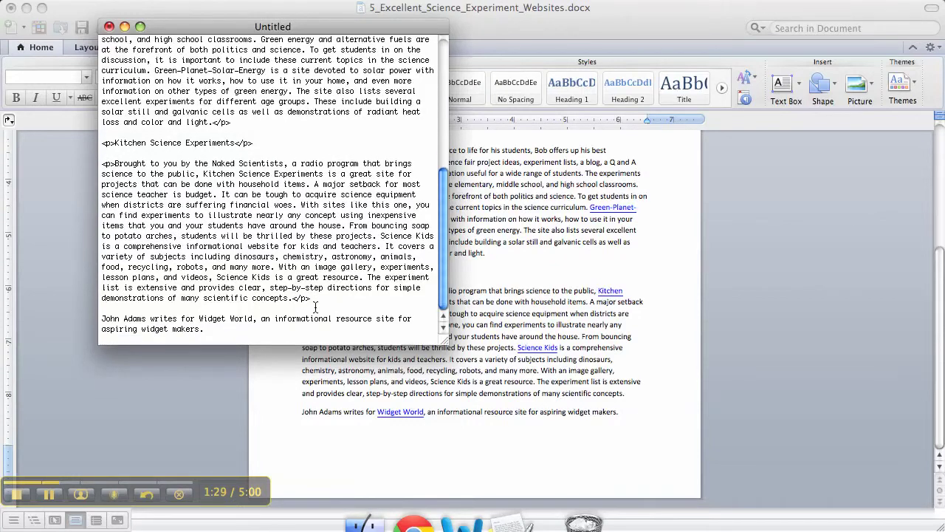
click(101, 319)
text(<p>)
Make the "Science Bob" heading bold by enclosing its text in <strong> and </strong> inside the paragraph tags
scroll(236, 265, up, 10)
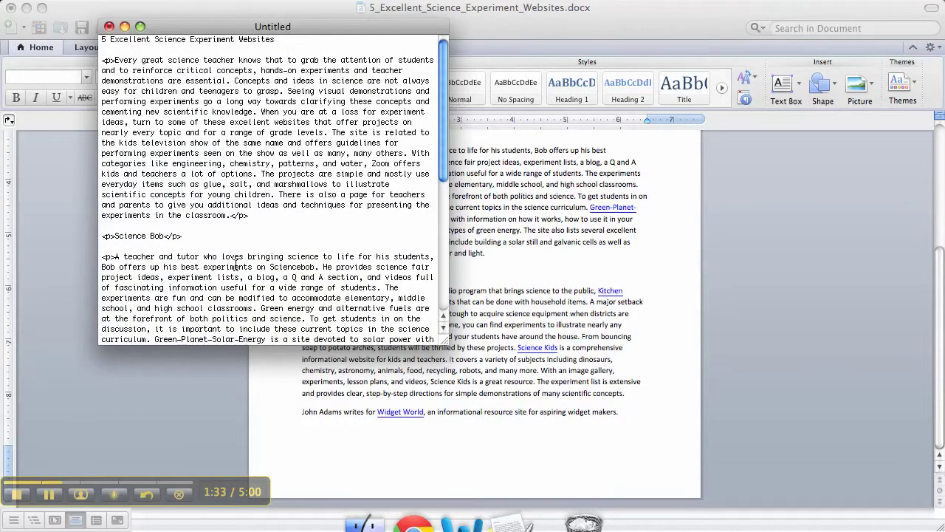
click(115, 236)
text(<strong>)
click(200, 237)
text(</strong></)
Make the "Kitchen Science Experiments" heading bold by enclosing its text in <strong> and </strong> inside the paragraph tags
scroll(115, 259, down, 5)
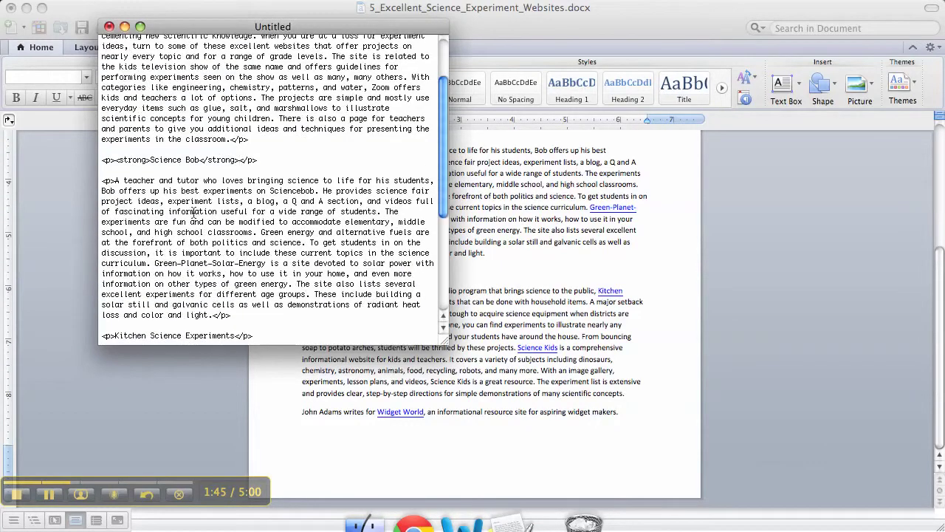
scroll(193, 212, up, 3)
scroll(193, 212, up, 1)
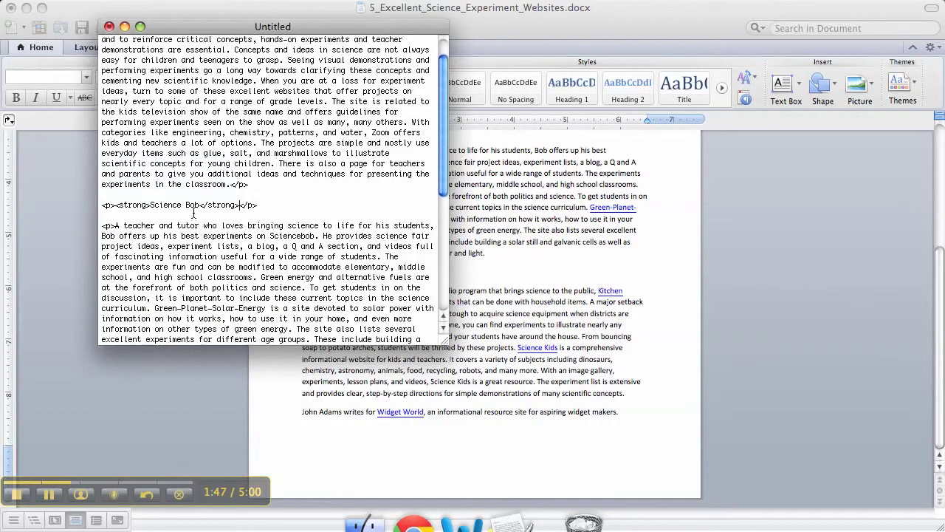
scroll(133, 233, down, 6)
click(114, 243)
text(<strong>Kitchen Science Experiments)
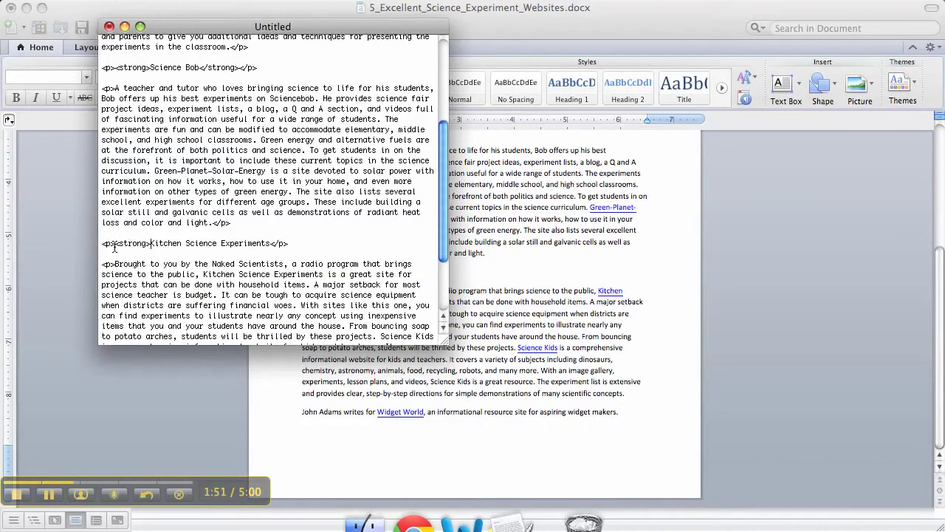
text(</strong>)
scroll(274, 246, down, 5)
scroll(199, 266, up, 10)
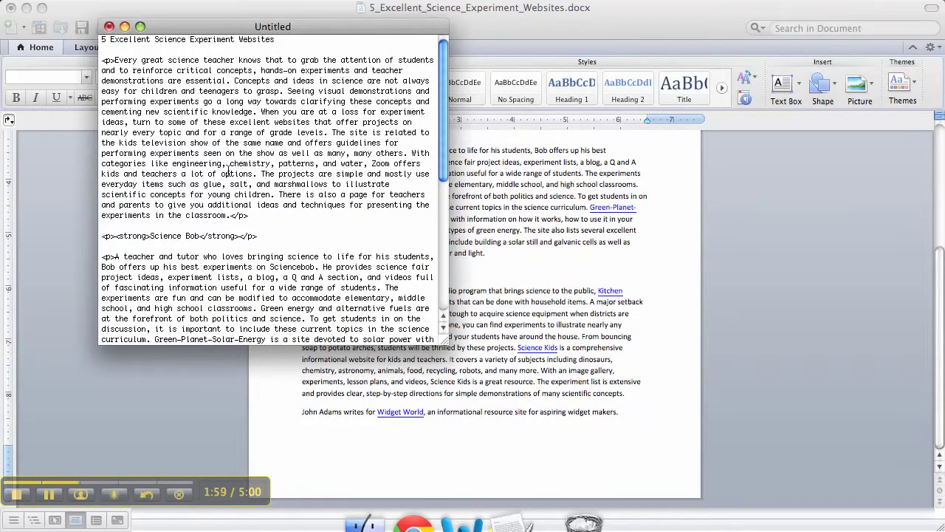
Switch back to the article in Word, leaving none of its text selected
click(498, 264)
key(super+a)
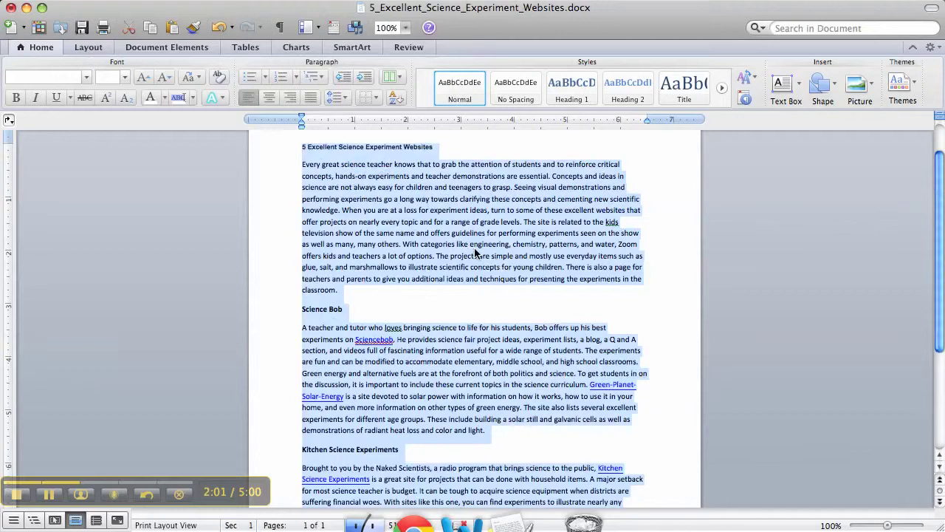
click(465, 252)
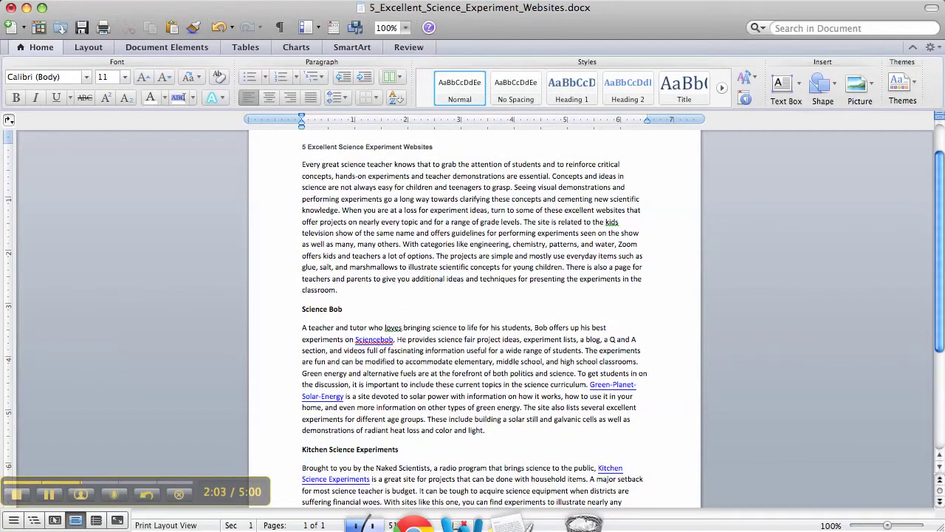
right_click(374, 342)
click(356, 354)
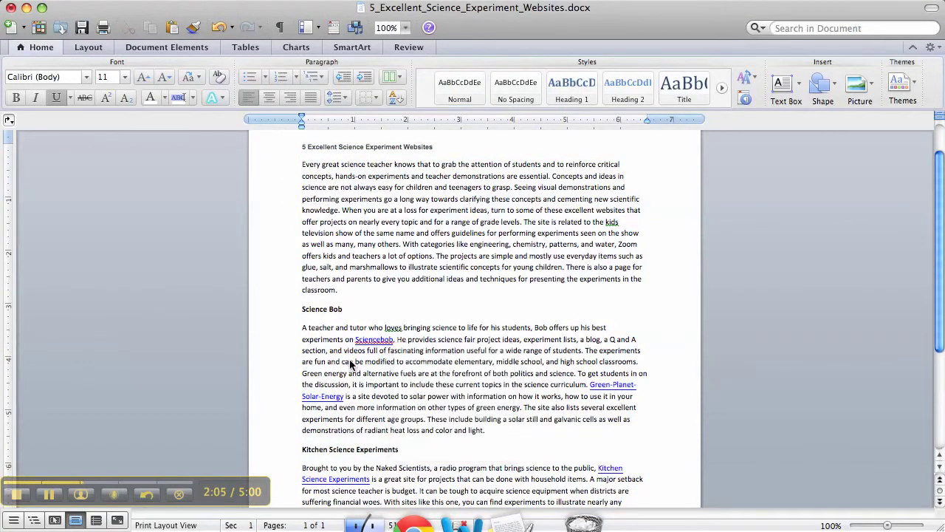
right_click(385, 343)
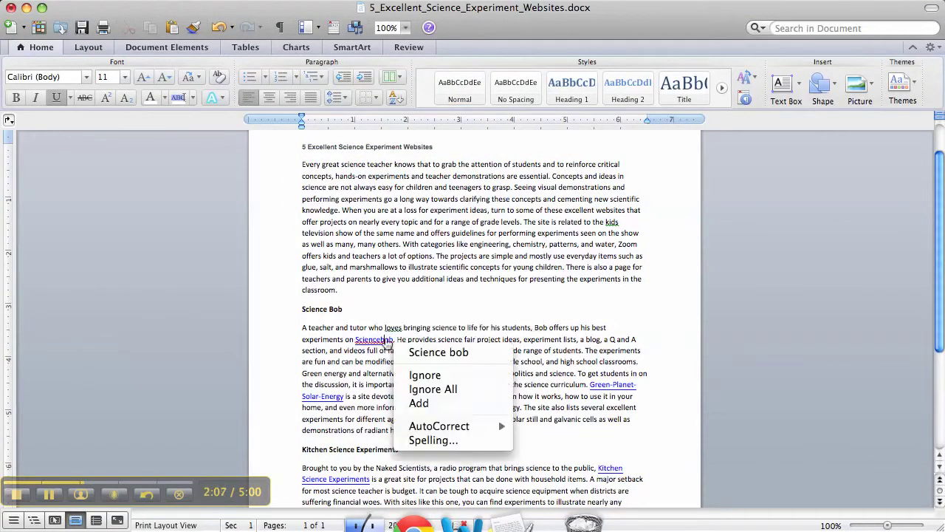
click(582, 382)
Copy the web address of the Green-Planet-Solar-Energy link from its hyperlink settings
right_click(593, 384)
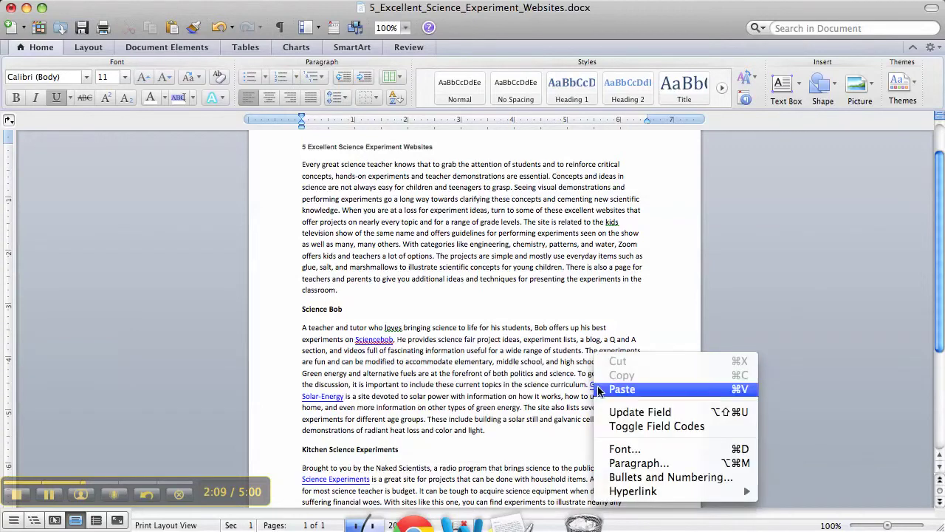
mouse_move(626, 494)
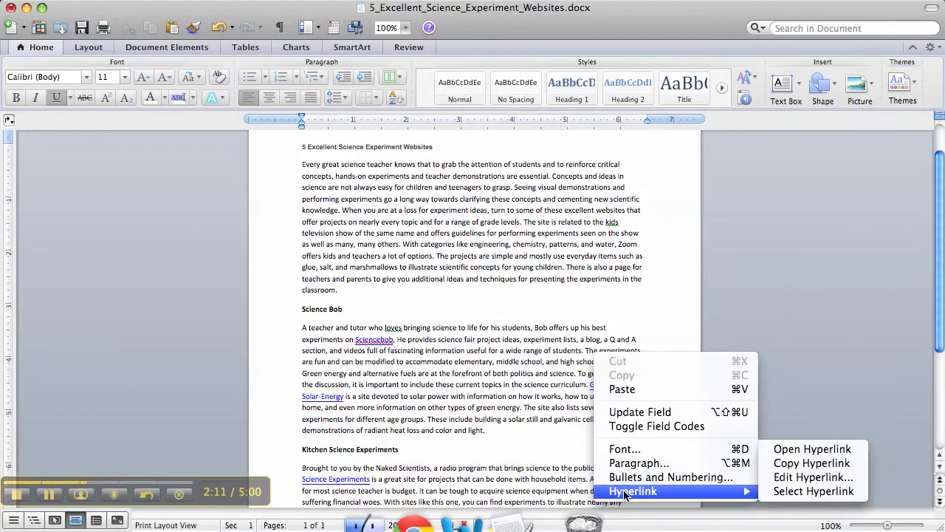
click(813, 477)
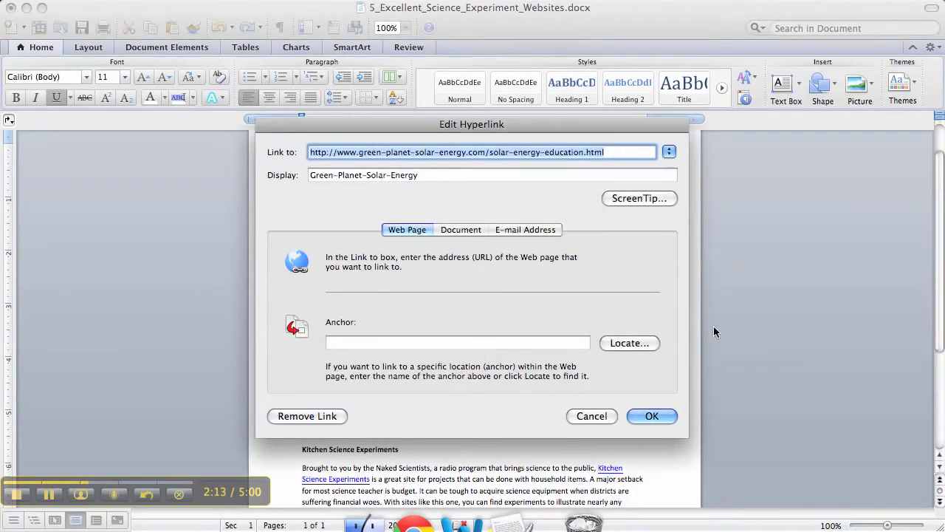
click(652, 415)
click(510, 522)
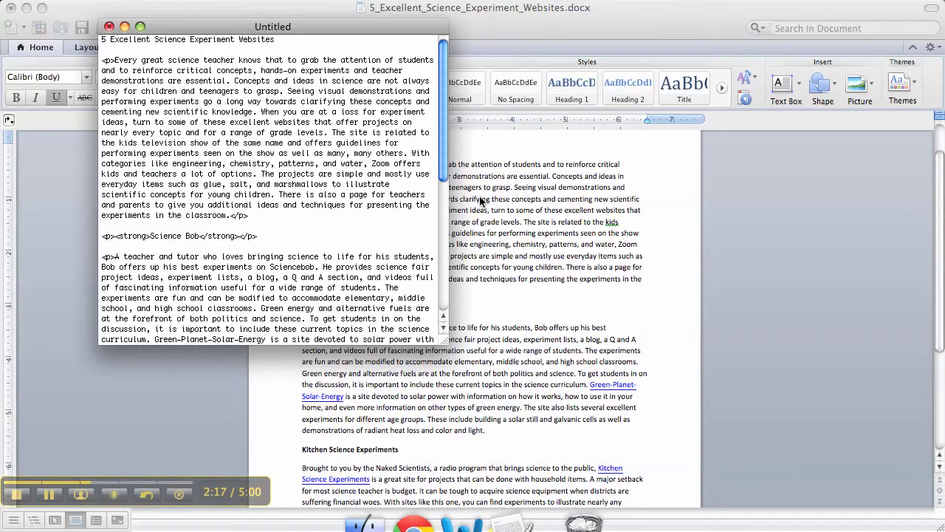
scroll(327, 181, down, 5)
scroll(327, 181, down, 1)
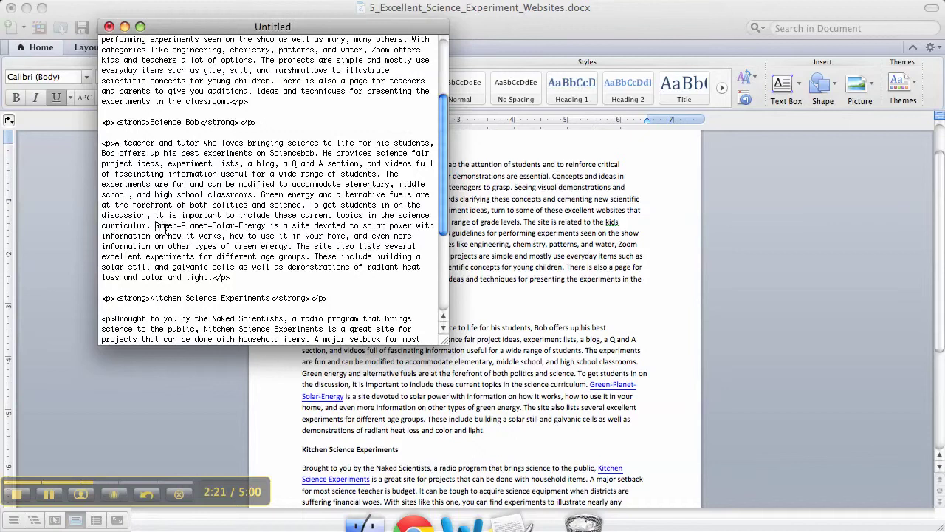
text(<ahref=)
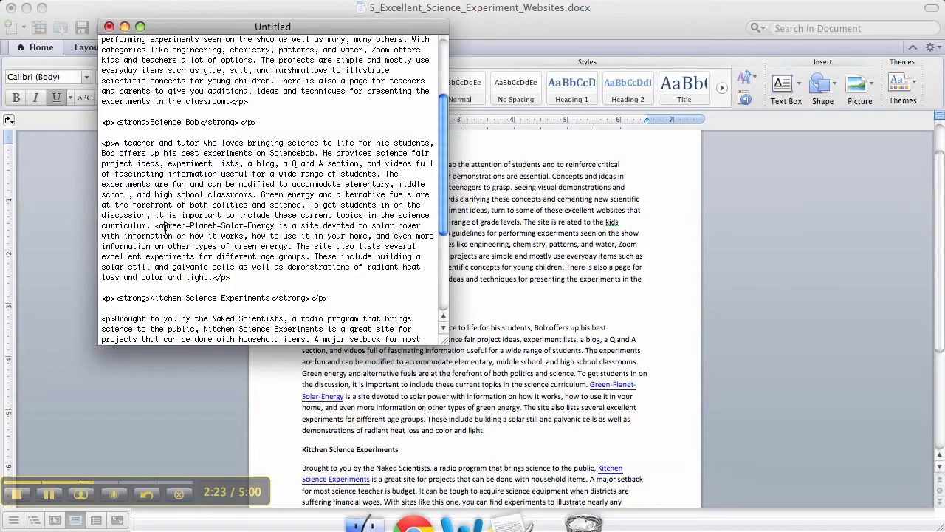
text(")
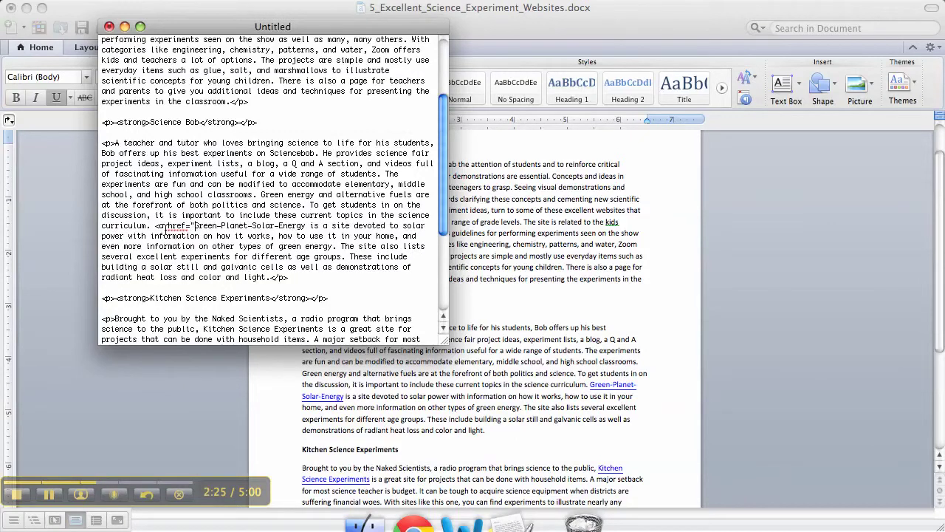
text(http://www.green-planet-solar-energy.com/solar-energy-education.html)
text(")
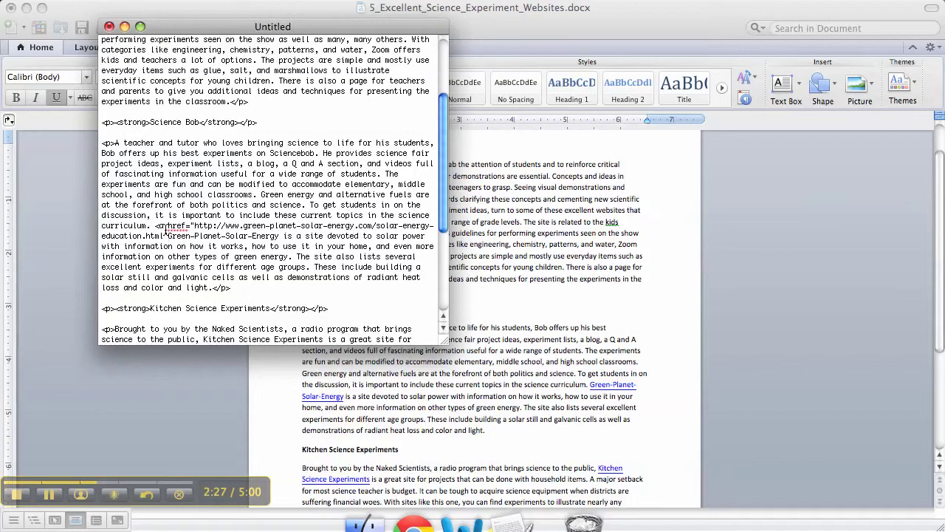
text(>)
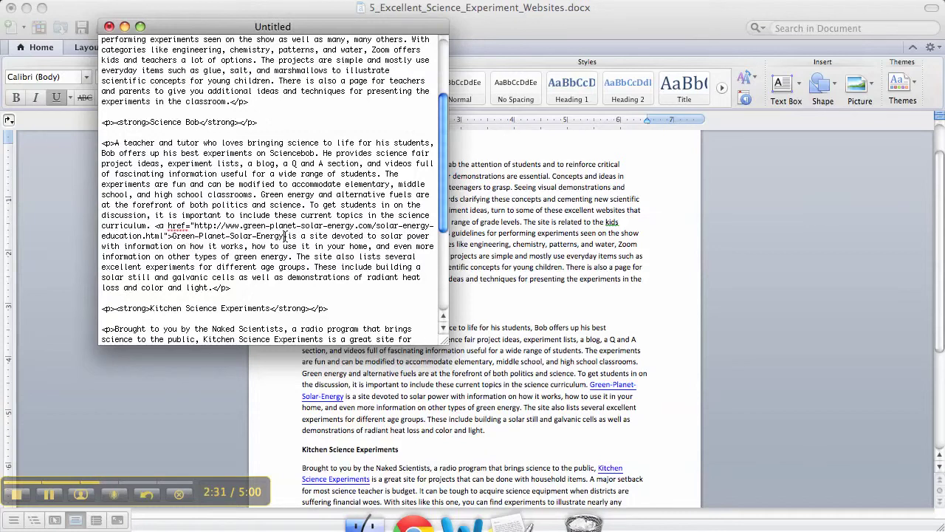
text(</a>)
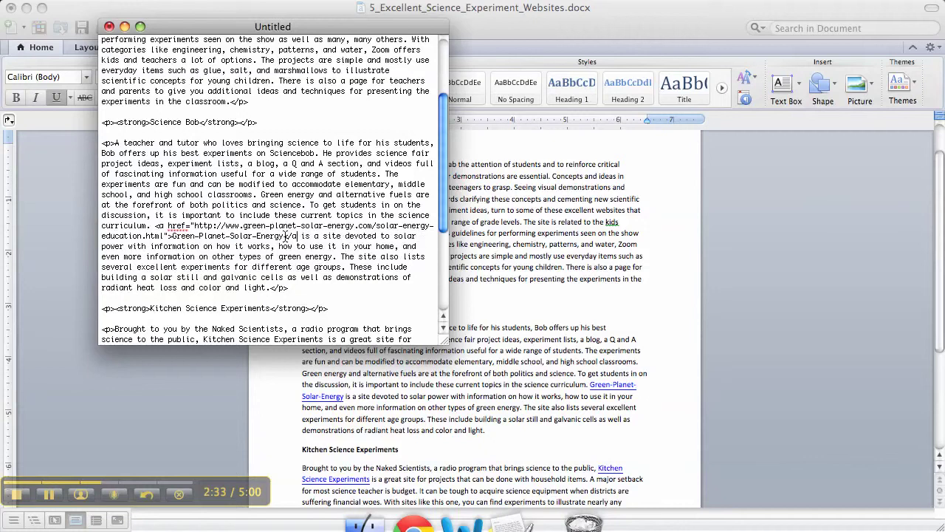
scroll(307, 235, down, 5)
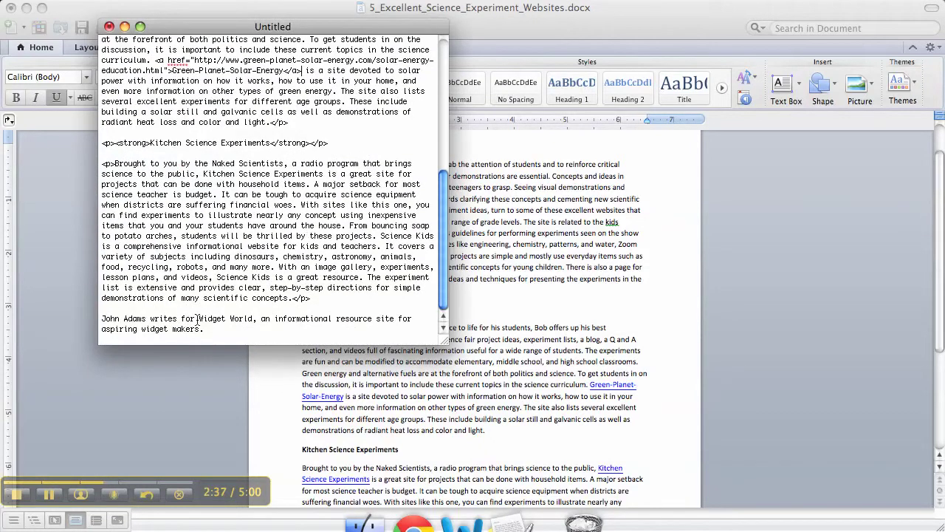
click(199, 320)
text(<a href=")
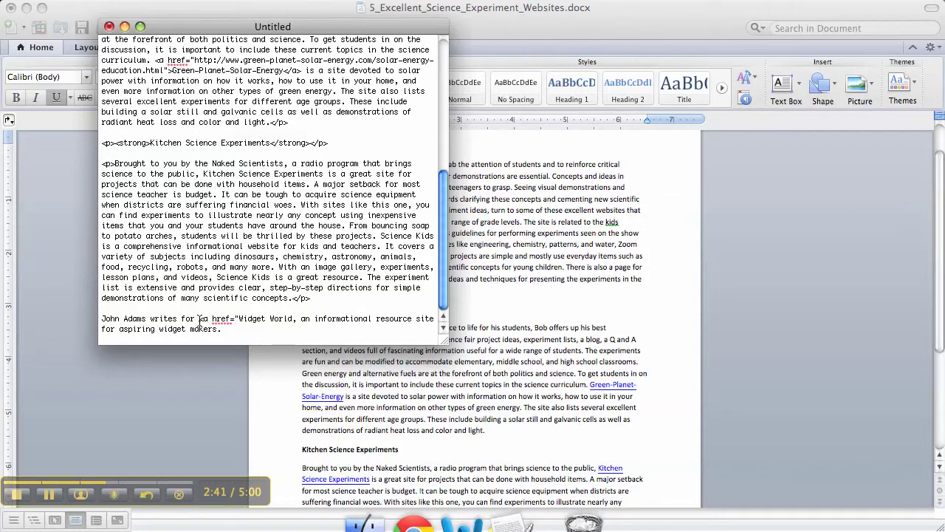
text(http://www.widgetworld.com">)
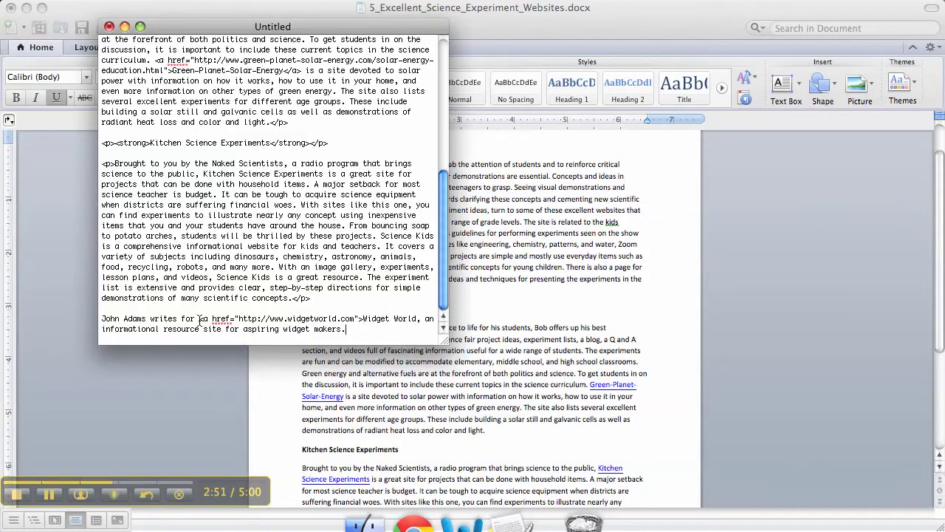
click(418, 319)
text(</a>)
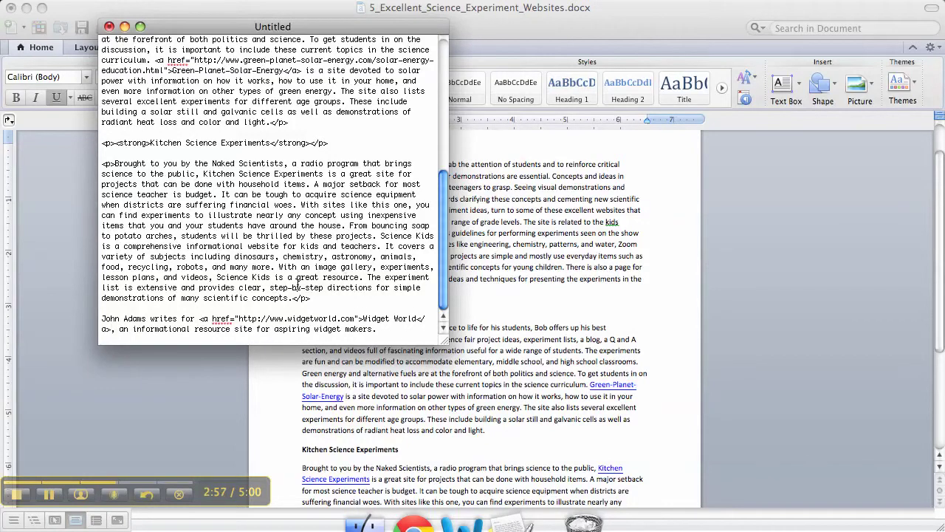
Copy the entire HTML text, switch to Chrome and start a new article submission on My Blog Guest
drag(399, 329, 184, 29)
key(super+c)
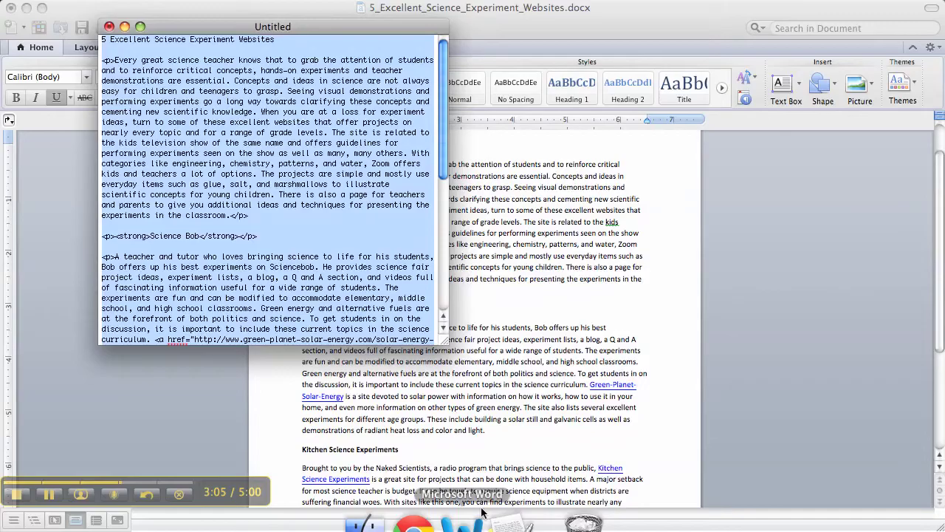
click(413, 523)
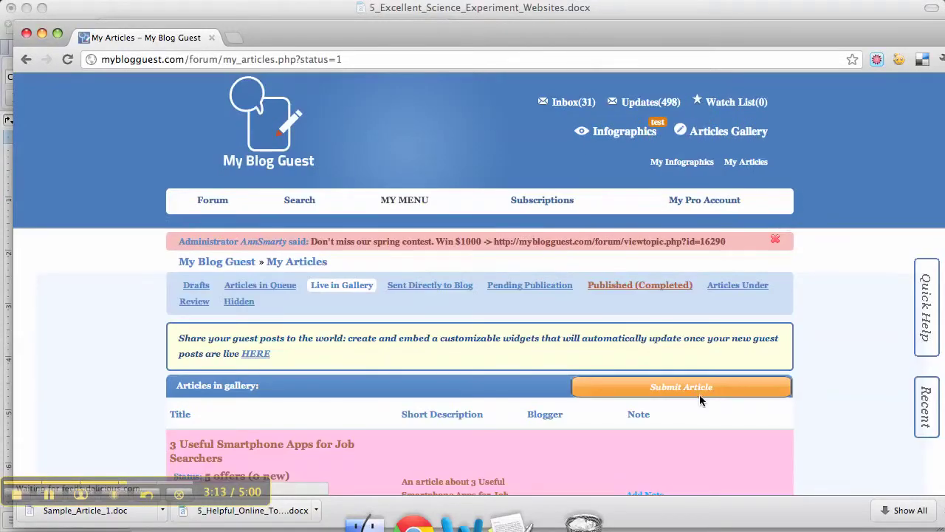
click(699, 394)
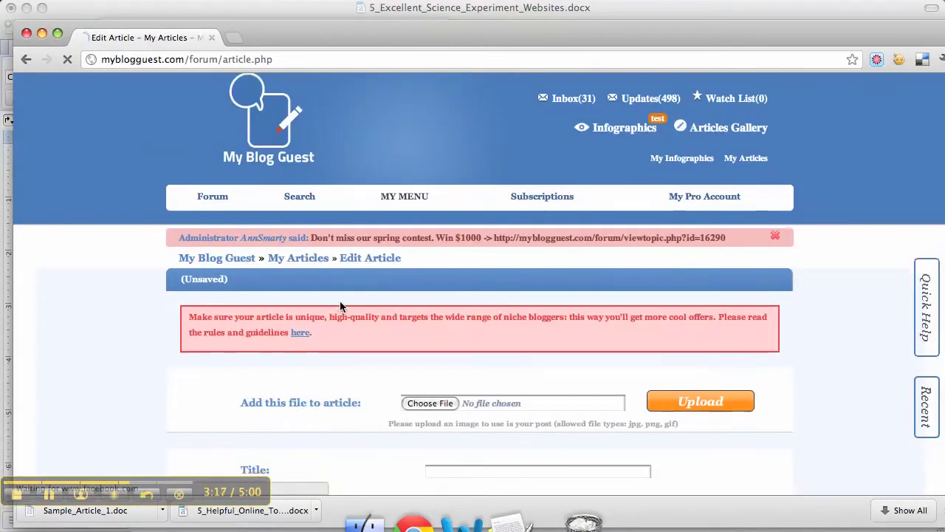
Paste the copied HTML into the article content through the HTML Source Editor and apply the update
scroll(303, 313, down, 10)
scroll(256, 338, up, 1)
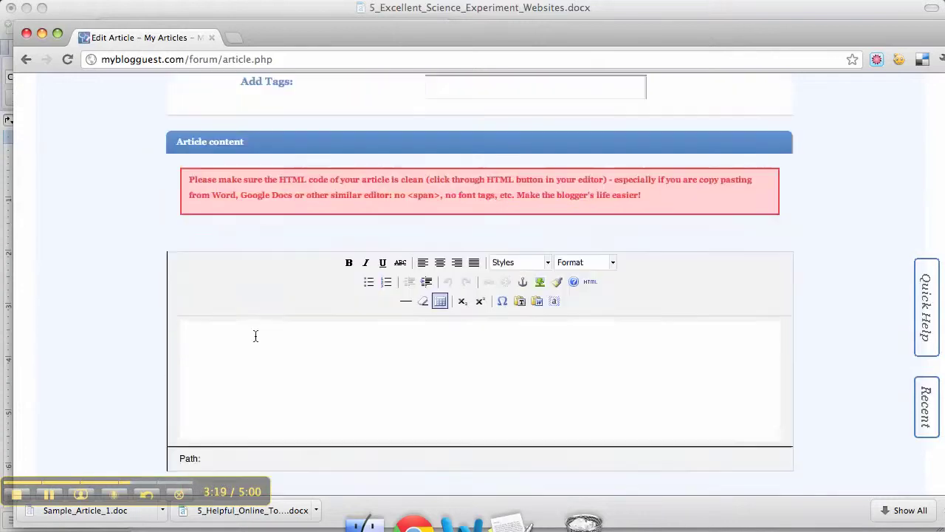
scroll(255, 337, down, 6)
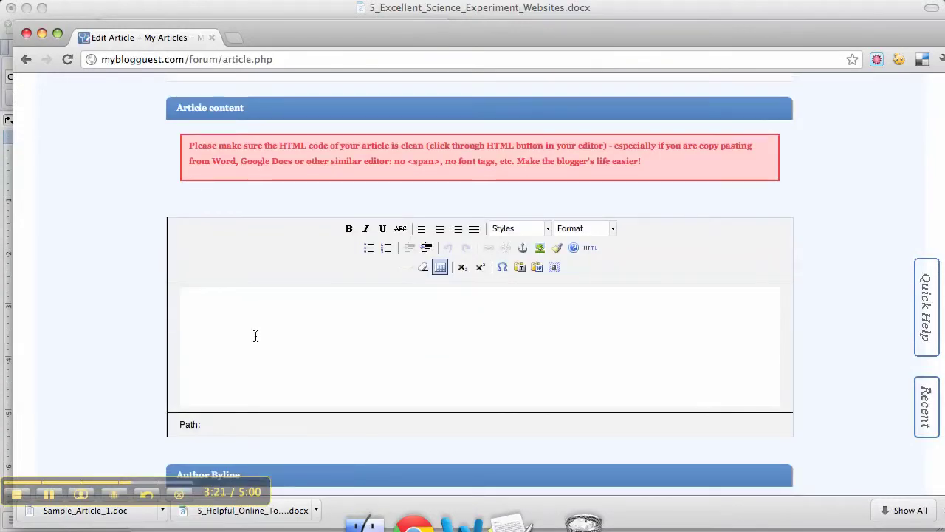
click(255, 336)
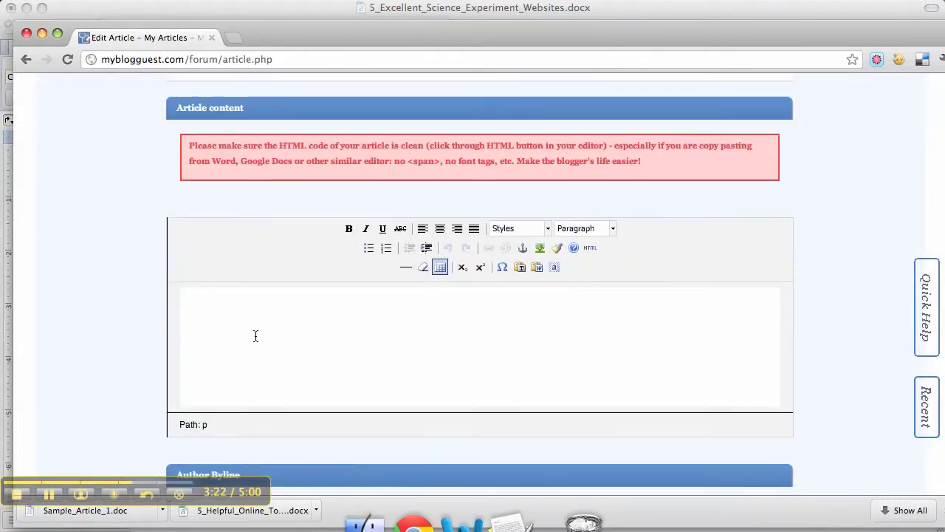
click(590, 247)
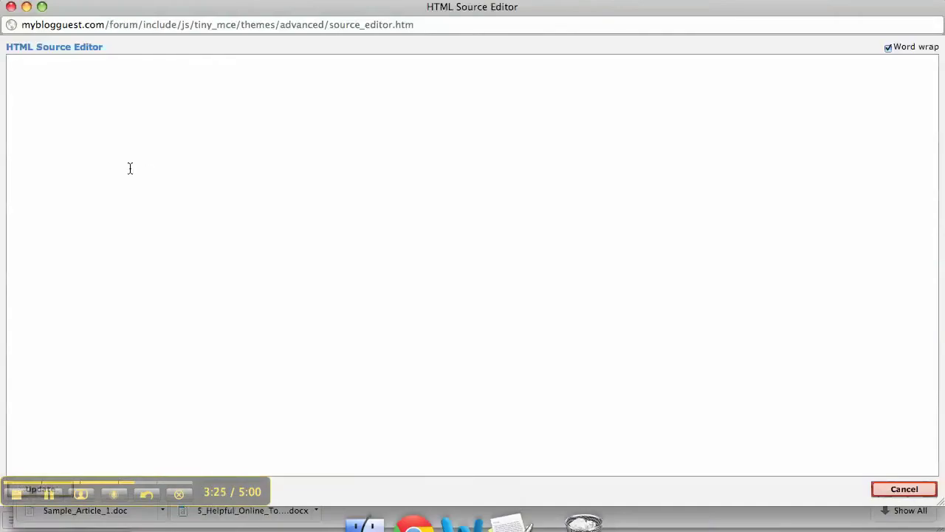
key(super+v)
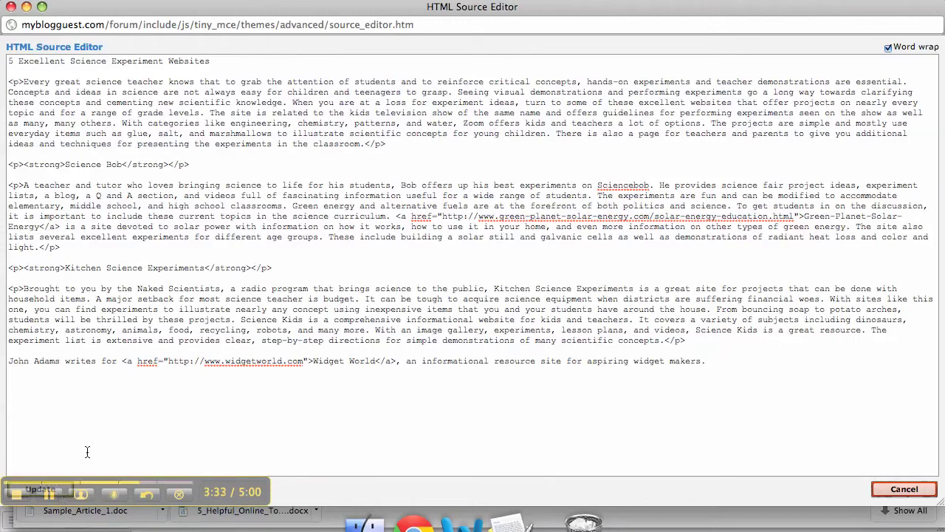
click(33, 493)
drag(34, 492, 37, 510)
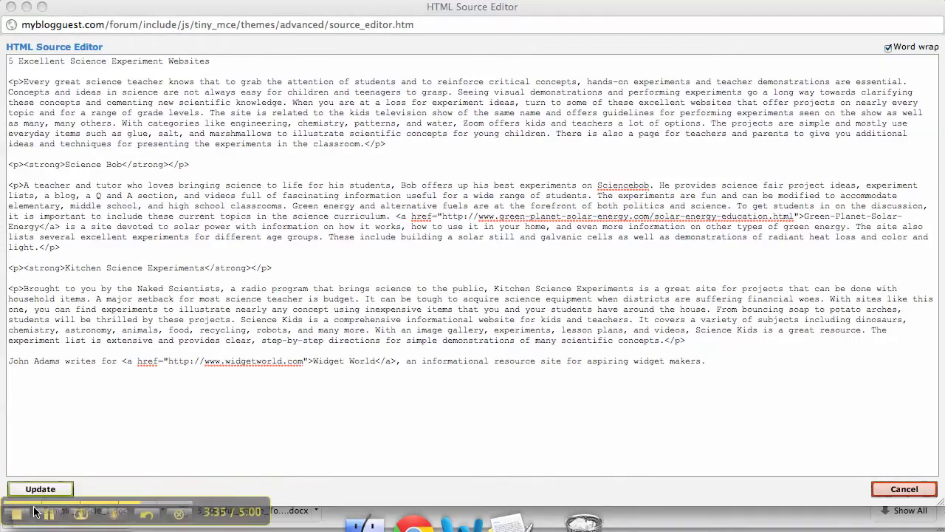
click(40, 489)
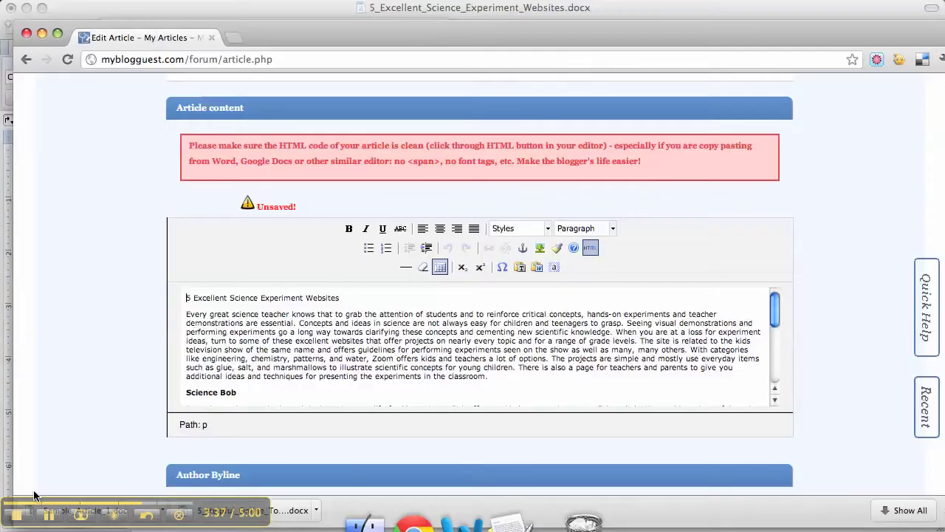
Move the line "5 Excellent Science Experiment Websites" from the top of the article content into the Title field
drag(343, 314, 234, 286)
key(super+c)
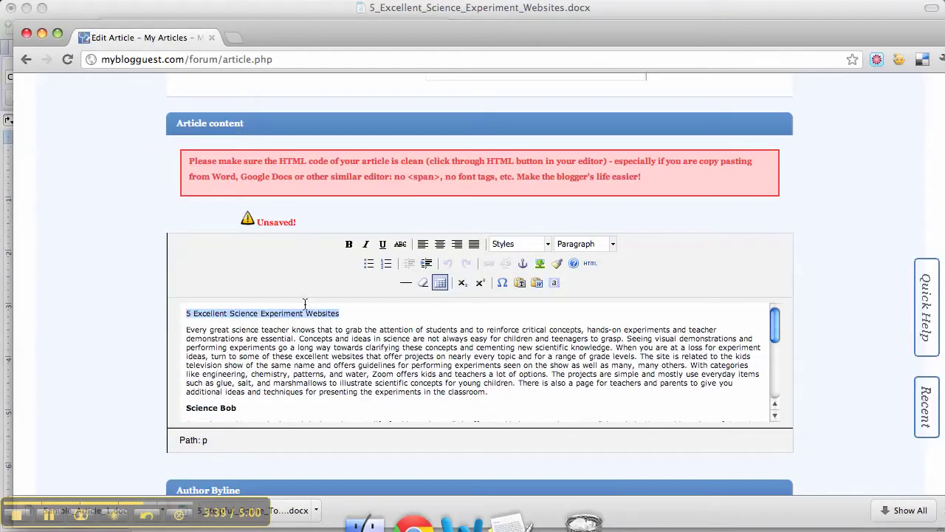
key(BackSpace)
key(BackSpace)
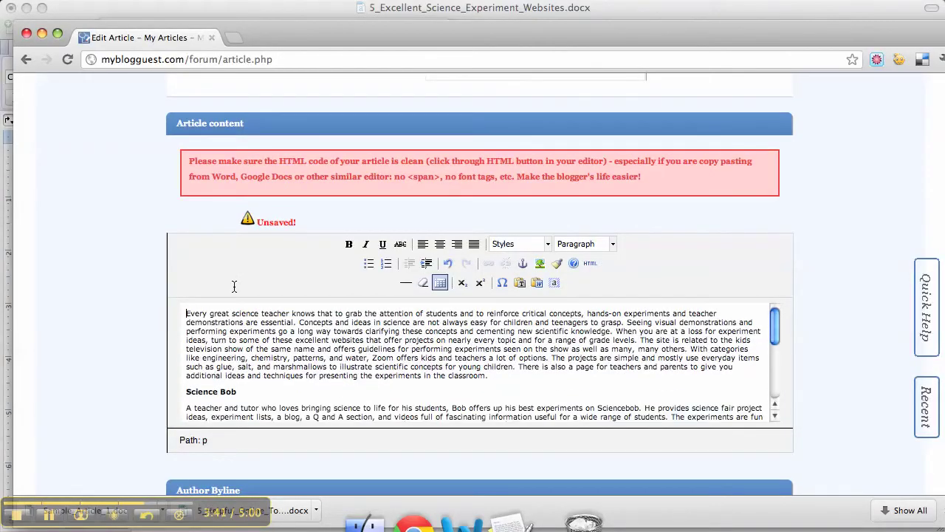
scroll(387, 294, up, 8)
click(440, 238)
key(super+v)
Enter the short description "An article discussing some great science experiment websites."
click(469, 313)
text(A)
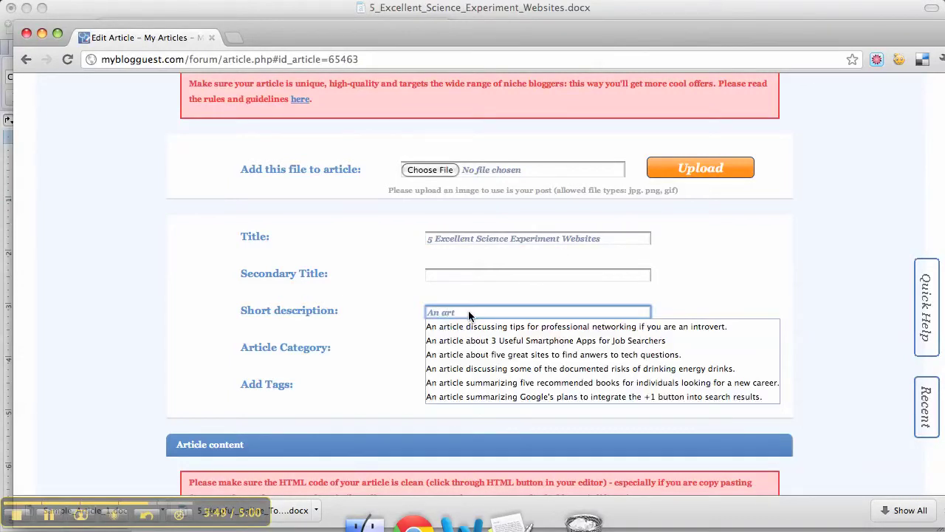
text(n article discussing s)
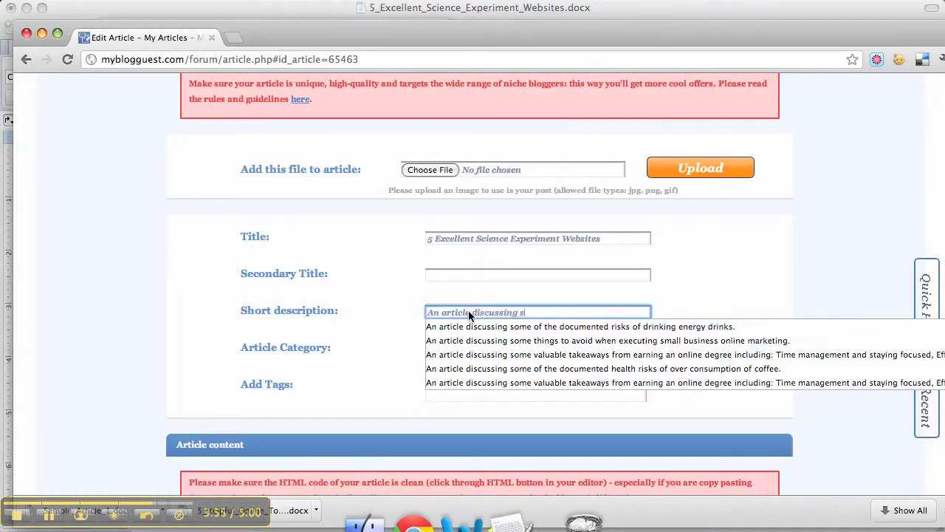
text(ome great science experiment websites.)
Set the article category to Business and Edu (Education, Personal and Professional Development, Career)
click(559, 350)
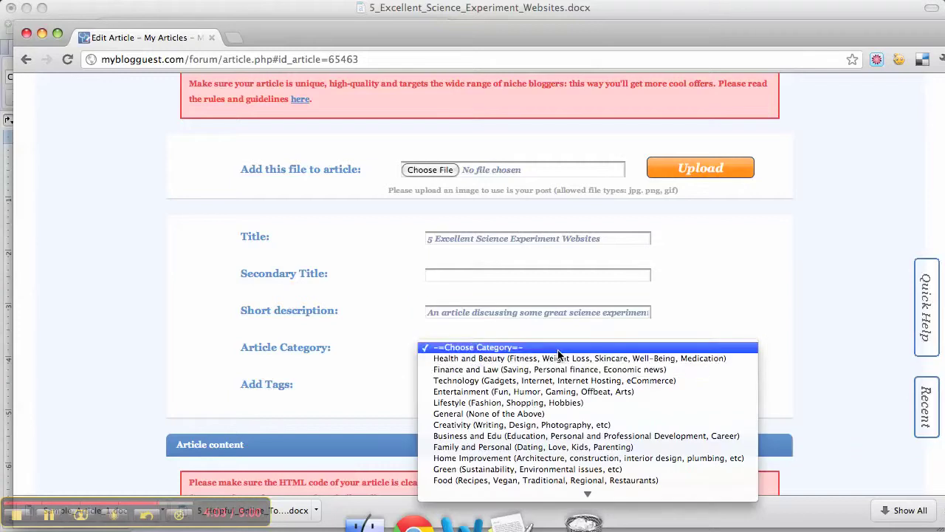
click(449, 435)
click(432, 350)
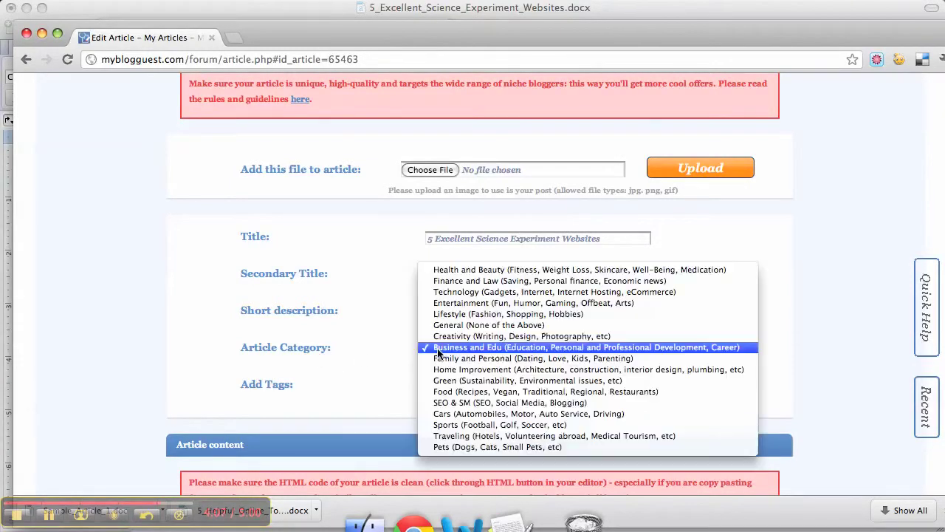
Move the author line with the Widget World link from the end of the article content into the Author Byline editor
scroll(390, 361, down, 5)
scroll(390, 361, down, 8)
scroll(316, 256, down, 5)
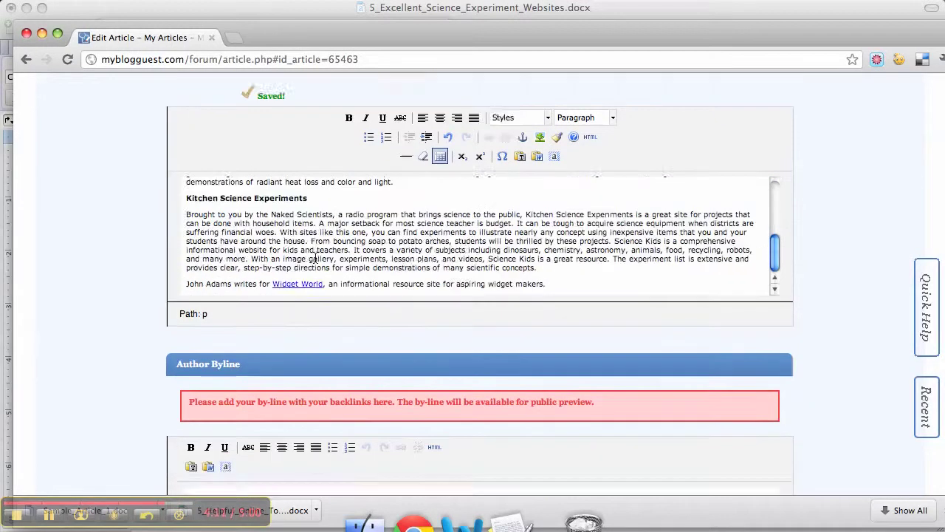
triple_click(248, 219)
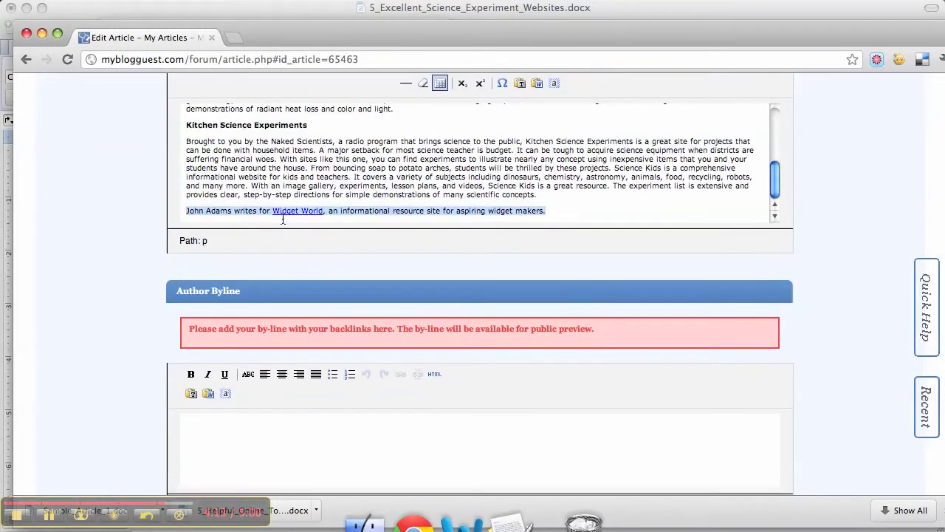
drag(284, 218, 573, 212)
key(ctrl+x)
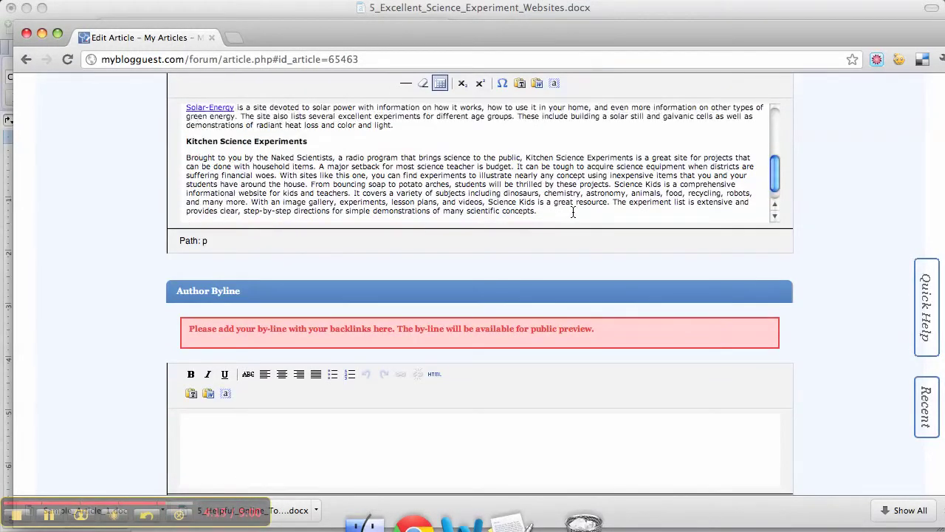
scroll(475, 313, down, 5)
click(405, 298)
key(ctrl+v)
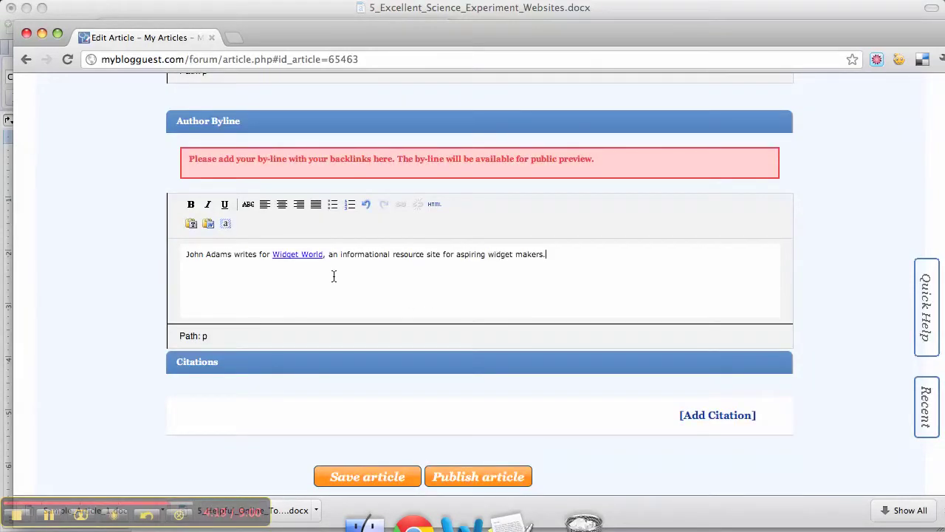
Italicize the whole sentence in the Author Byline editor
scroll(334, 275, up, 5)
scroll(333, 276, down, 5)
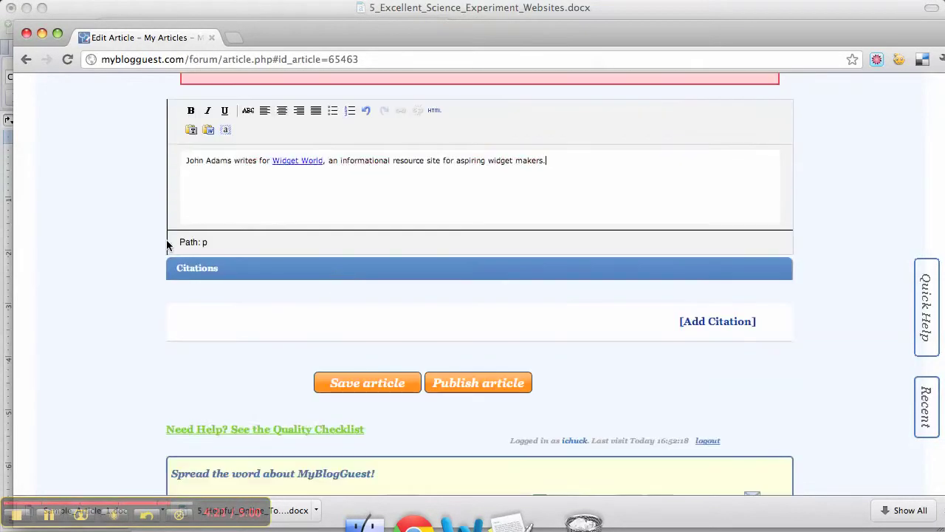
drag(561, 162, 186, 160)
click(207, 110)
scroll(225, 209, up, 15)
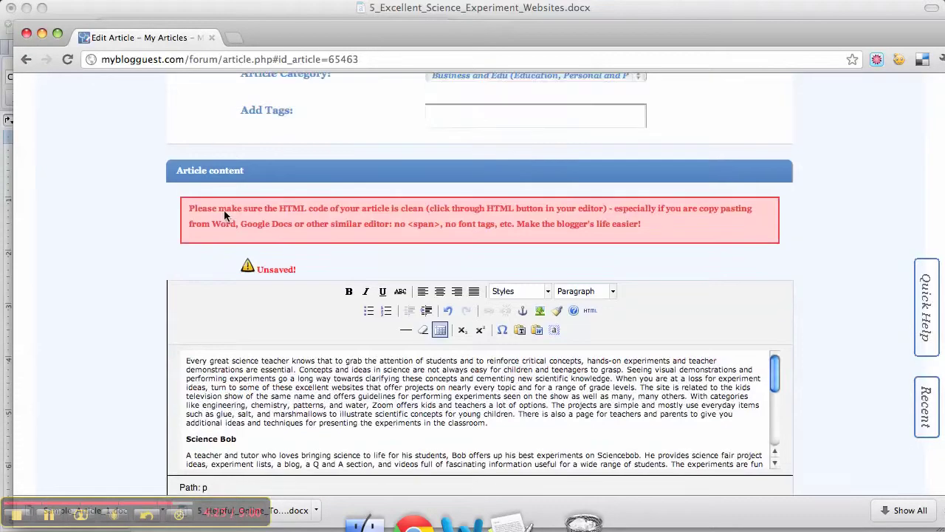
scroll(223, 210, down, 10)
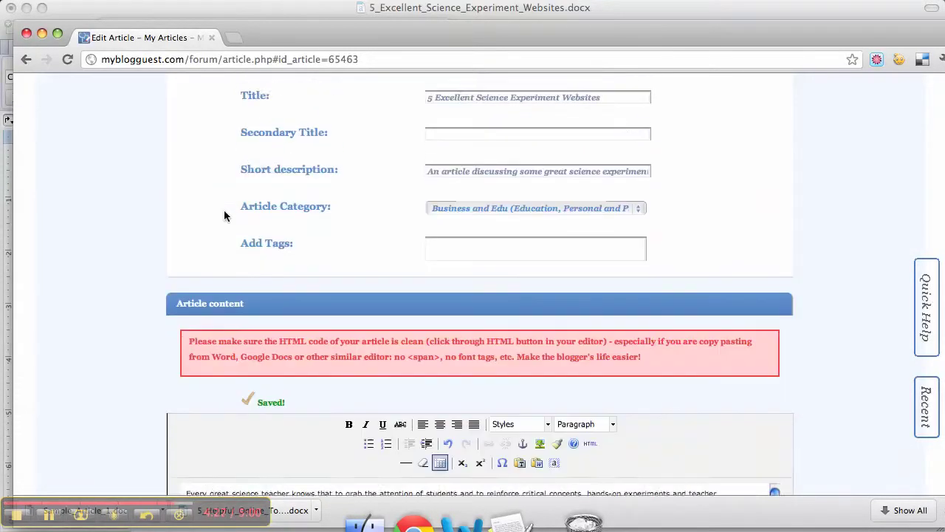
scroll(224, 210, up, 3)
scroll(305, 221, down, 10)
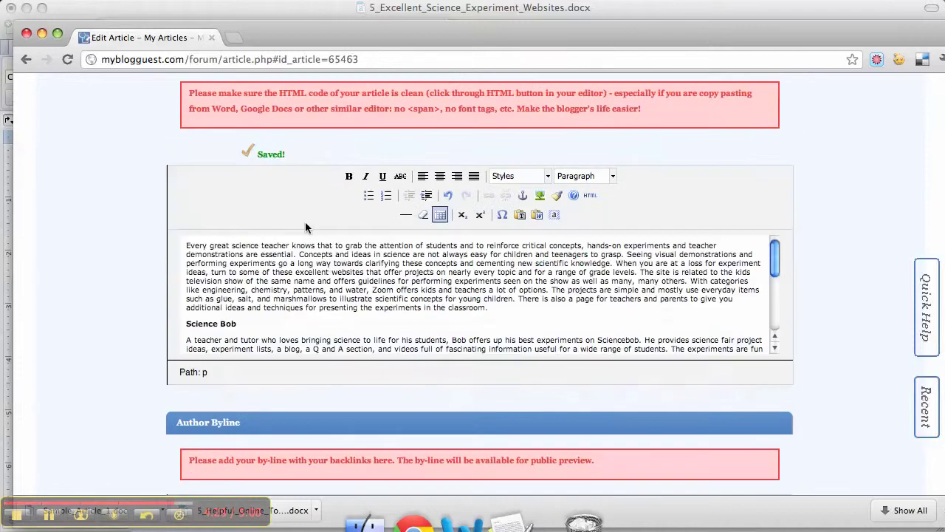
Publish the science experiment websites article from the end of its edit form
scroll(308, 230, down, 10)
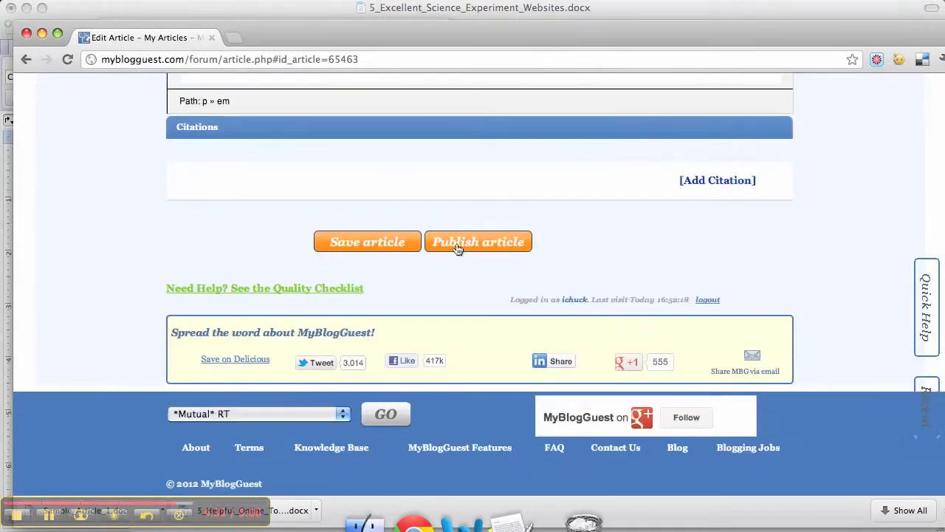
click(460, 246)
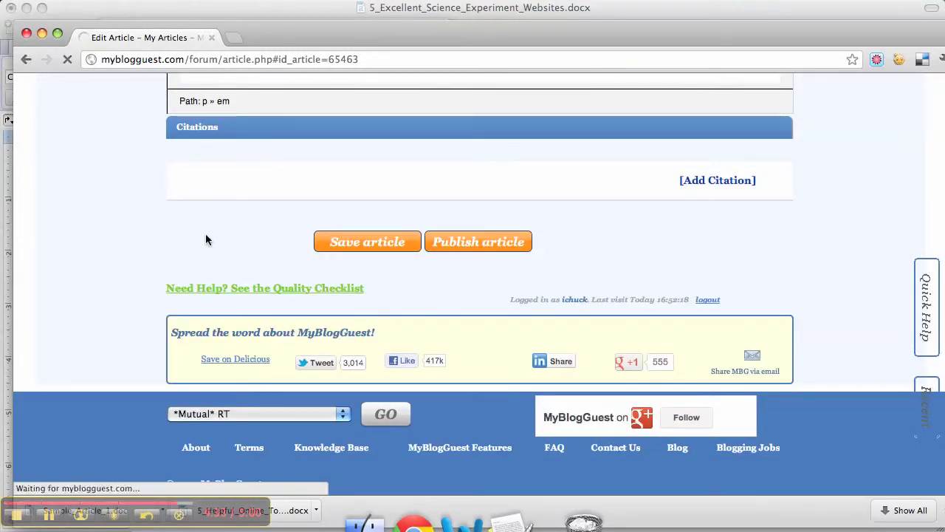
scroll(205, 233, up, 5)
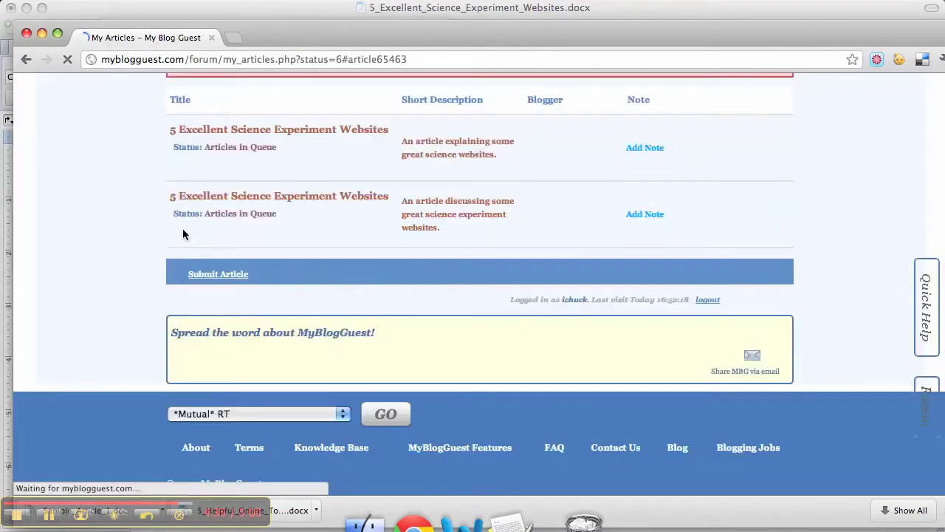
Check the management options of the newly submitted article in the queue, and open the list of articles live in the gallery
mouse_move(226, 235)
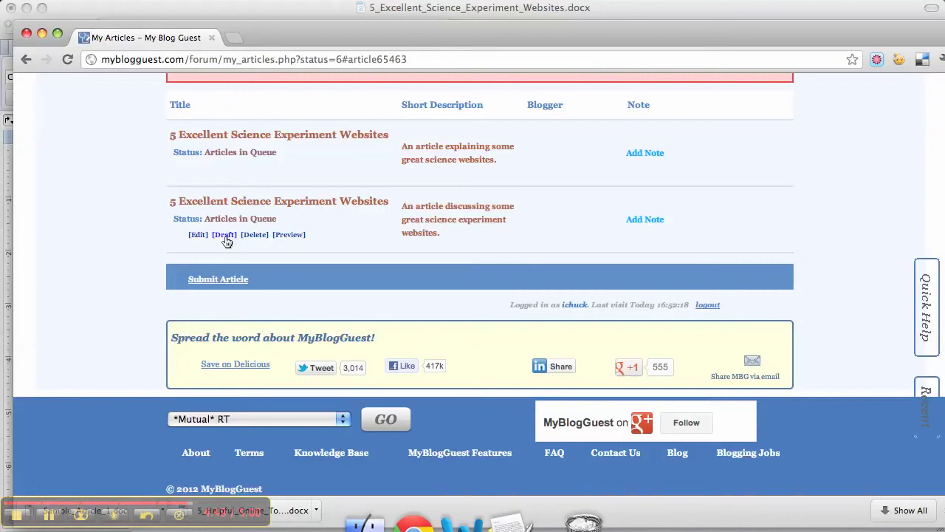
scroll(227, 241, up, 5)
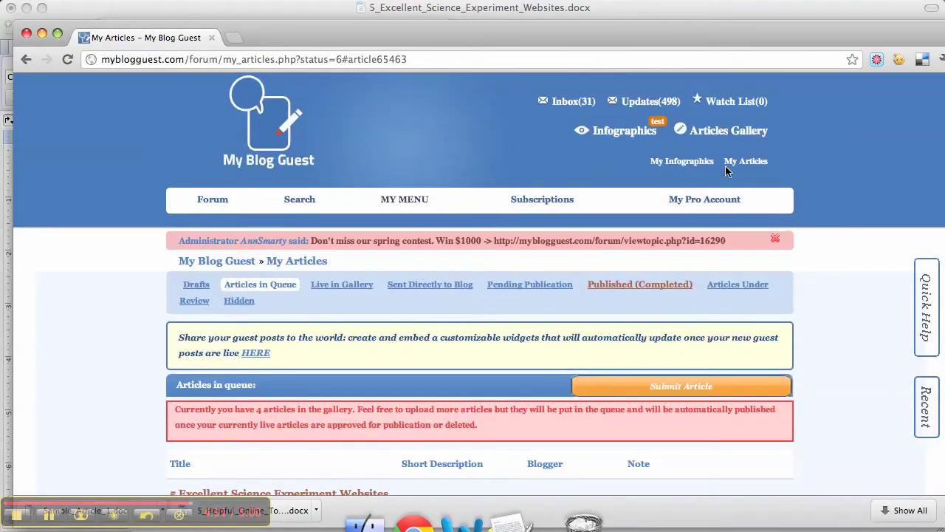
click(342, 284)
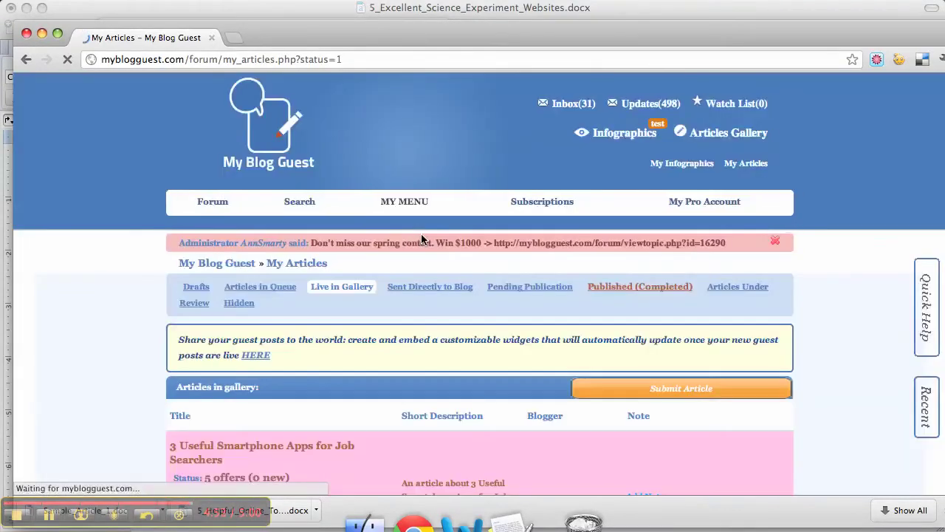